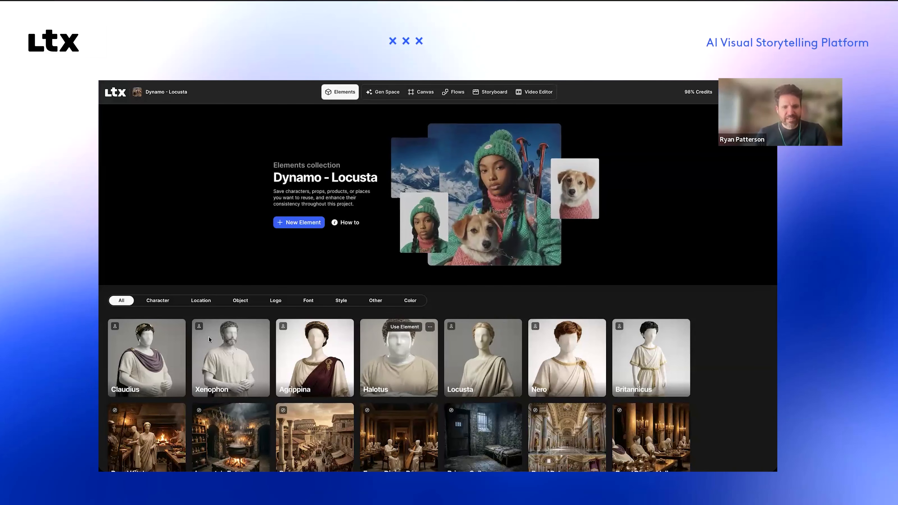
Step: Start generating a storyboard from the attached script "Locusta - Two Column Scripts - THIRD Draft.pdf" in the Storyboard Builder
scroll(222, 218, down, 3)
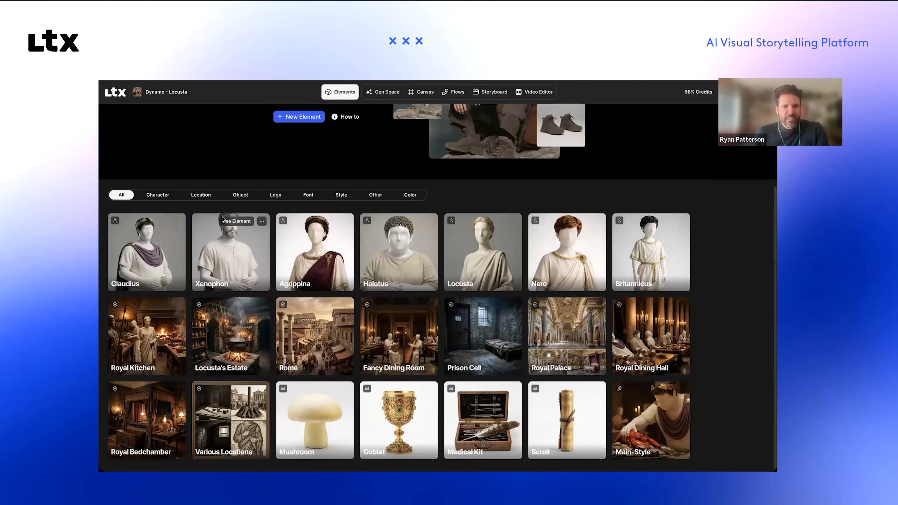
scroll(223, 220, up, 2)
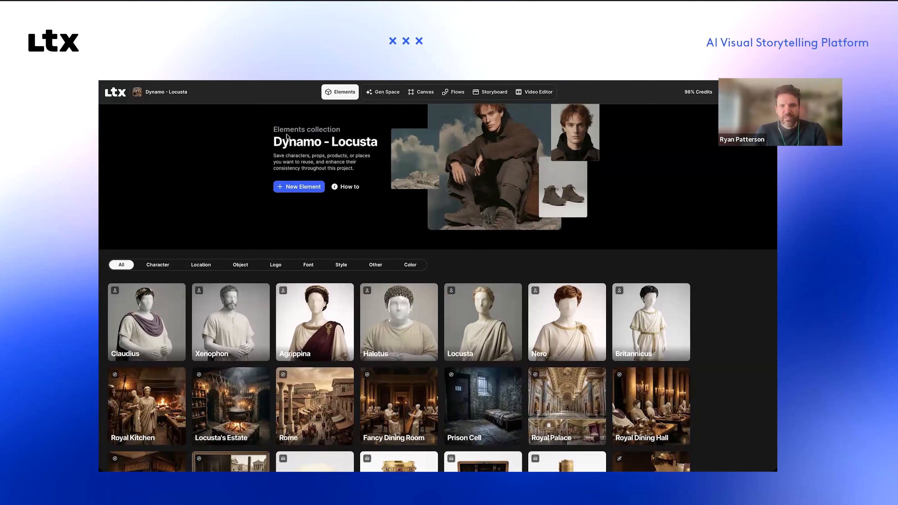
click(495, 92)
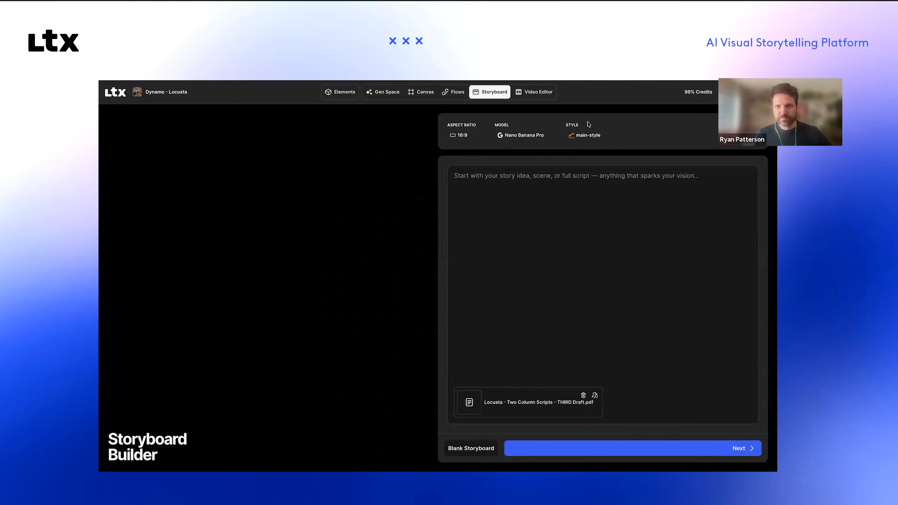
click(607, 452)
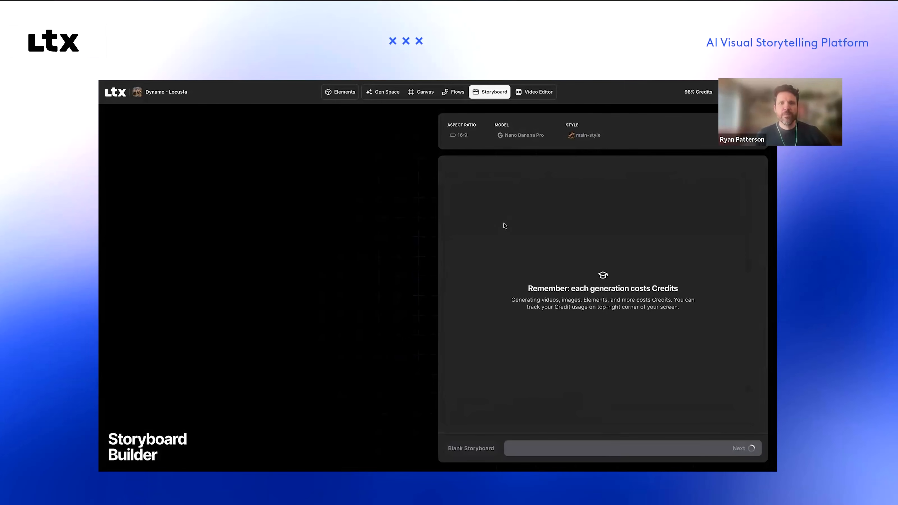
Step: Open the Claudius element for editing, inspect its source image and voice settings, and close it without saving
click(337, 93)
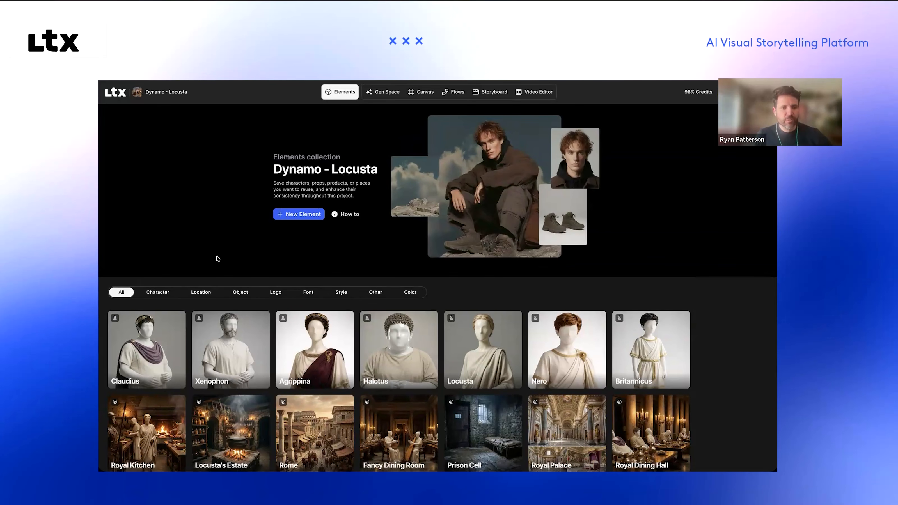
mouse_move(150, 355)
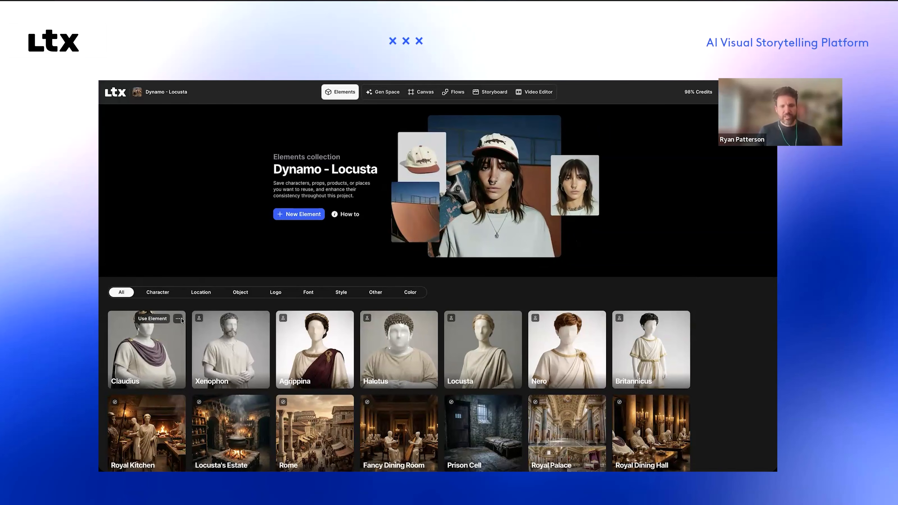
click(179, 318)
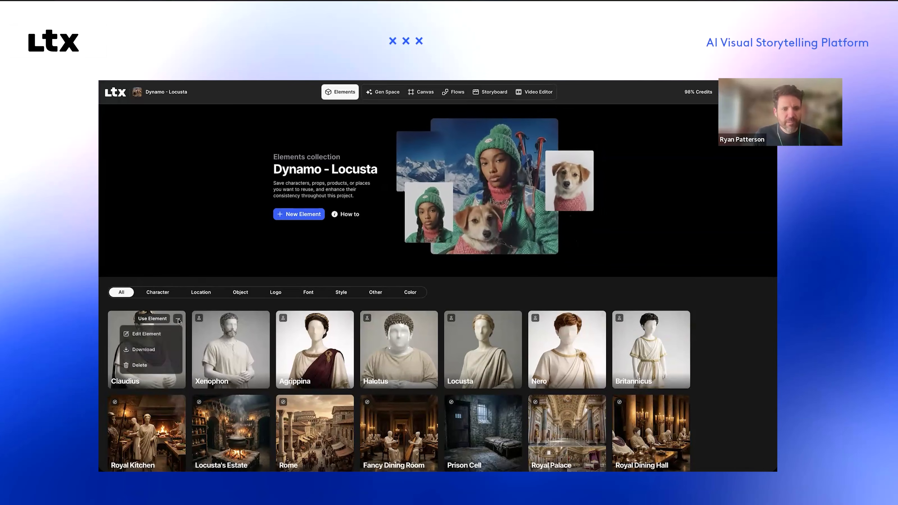
click(163, 334)
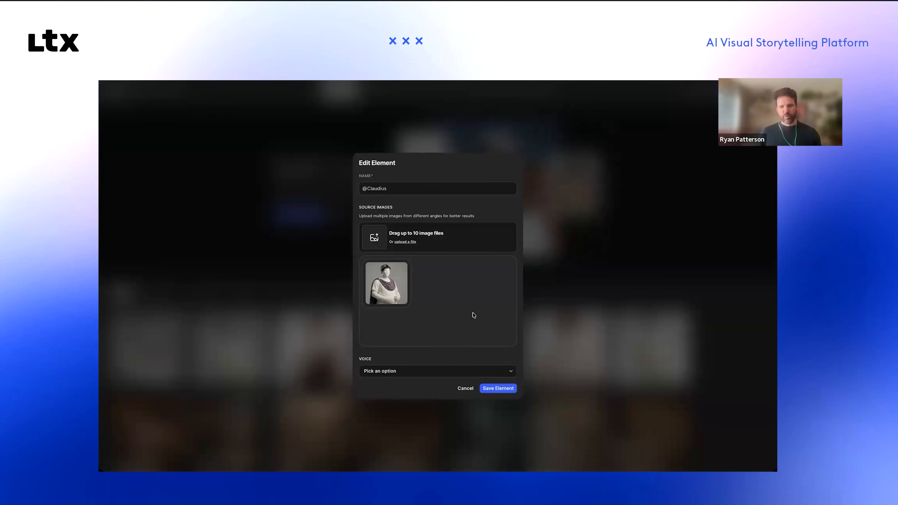
mouse_move(393, 303)
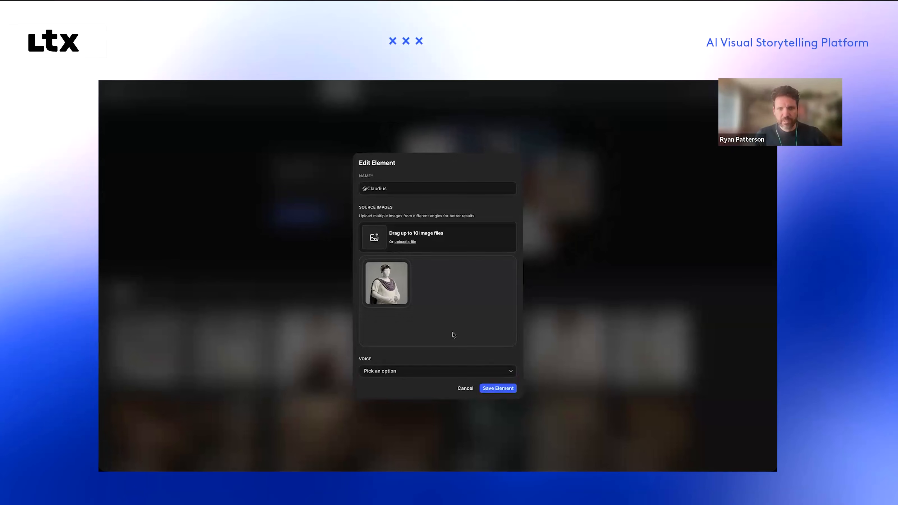
click(464, 389)
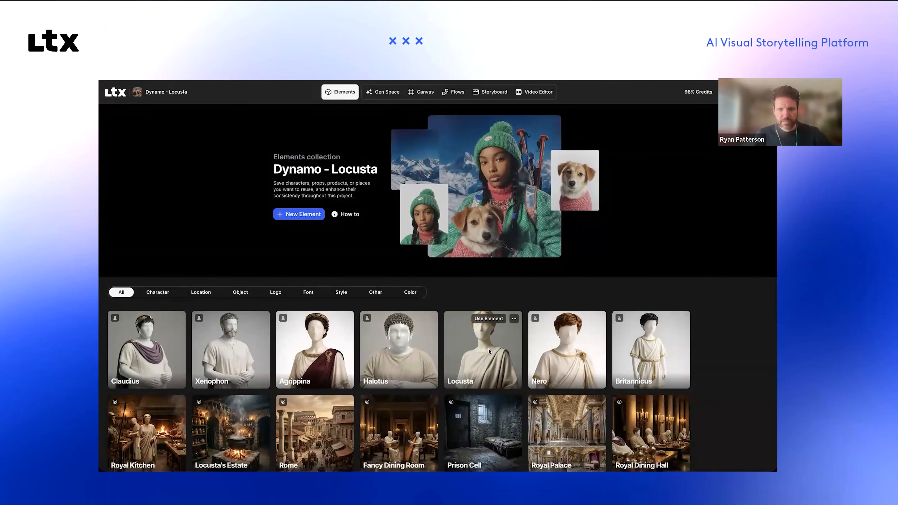
Step: Look through the project's character, location, object and style elements in the Elements collection
scroll(490, 350, down, 1)
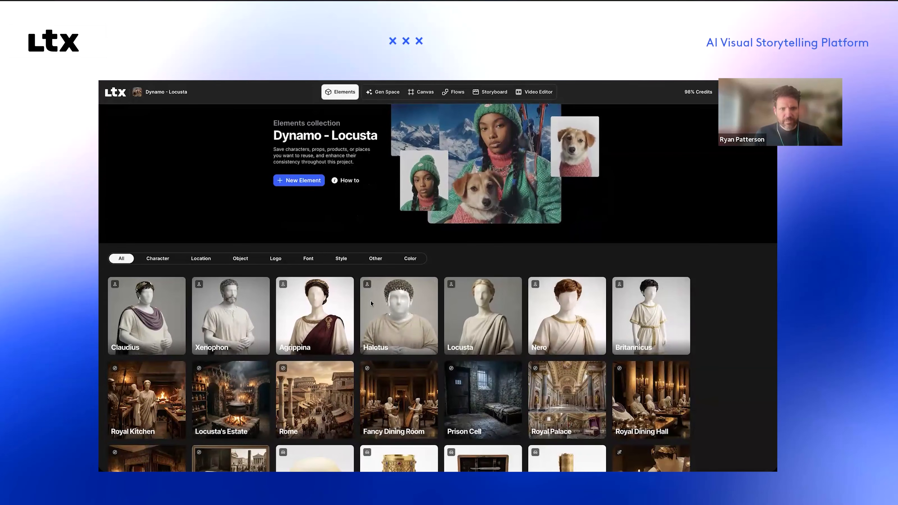
scroll(372, 303, up, 1)
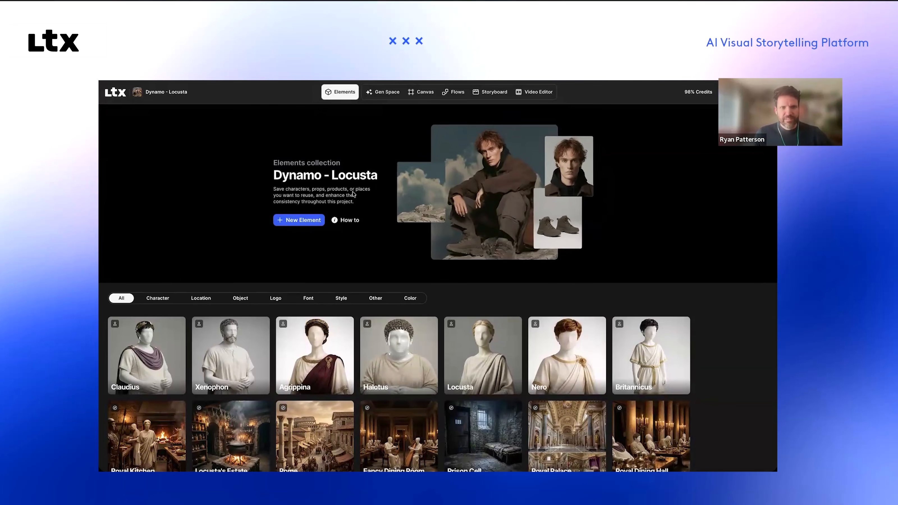
scroll(199, 257, down, 1)
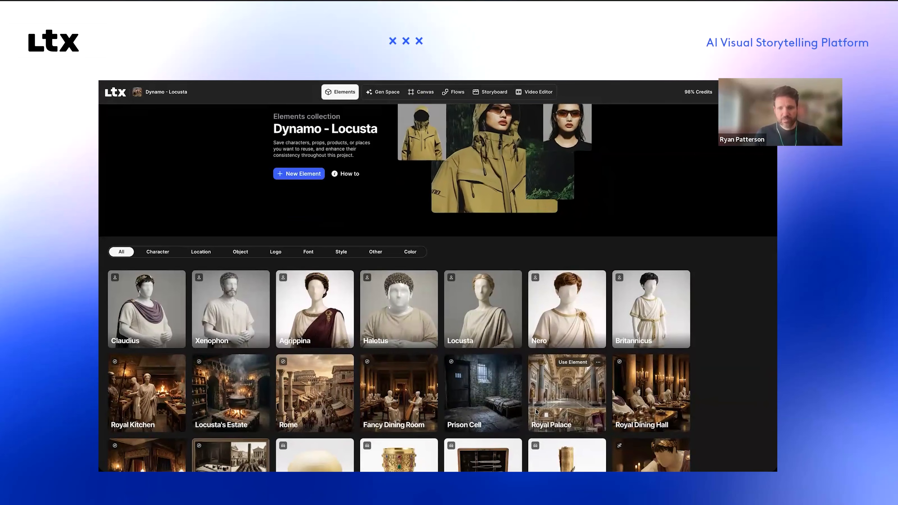
scroll(457, 411, down, 1)
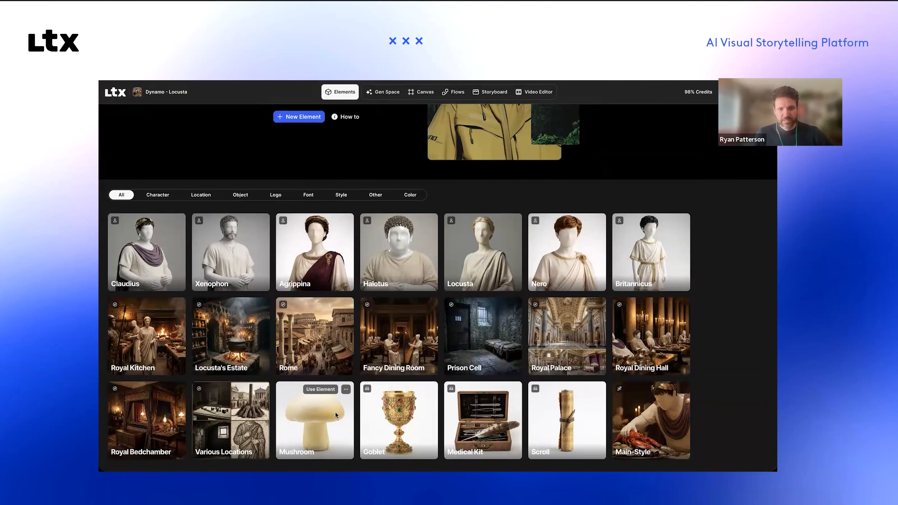
scroll(336, 412, up, 2)
scroll(334, 412, down, 2)
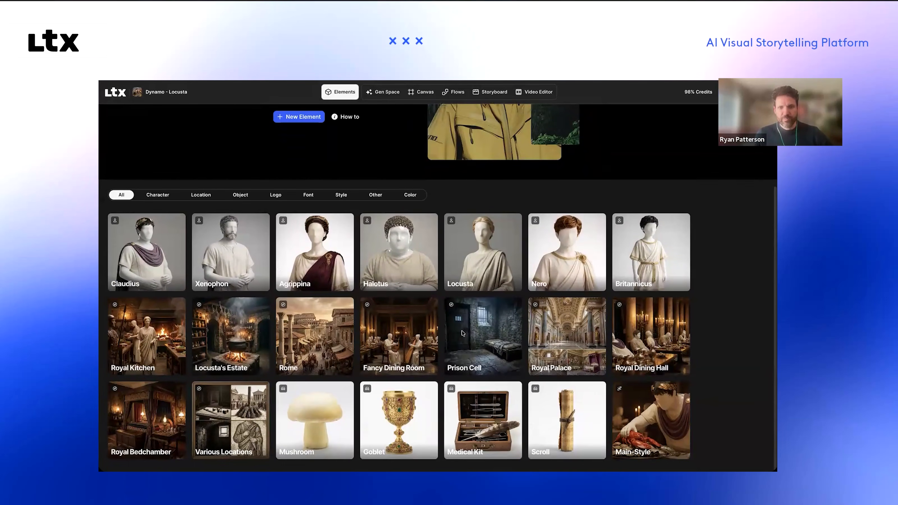
scroll(455, 331, up, 2)
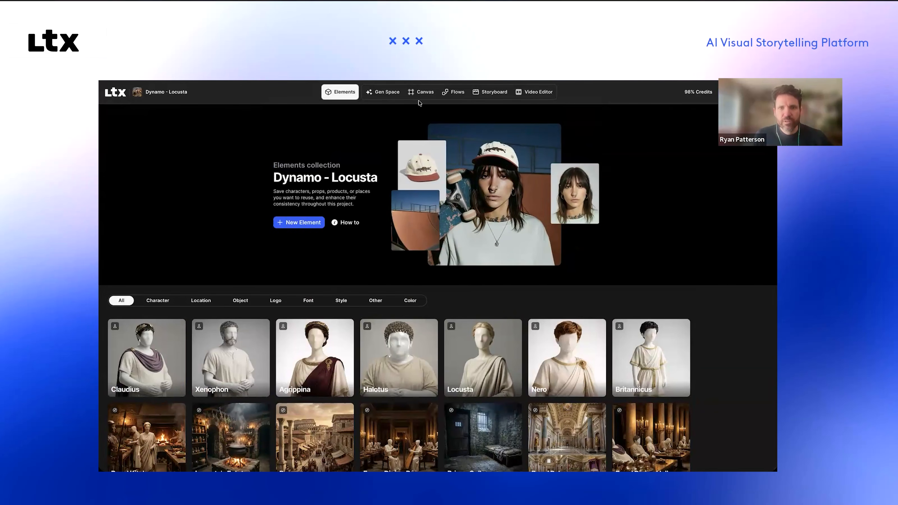
Step: Check the storyboard generation's progress and go to the project canvas, focusing on the Opening section
click(488, 90)
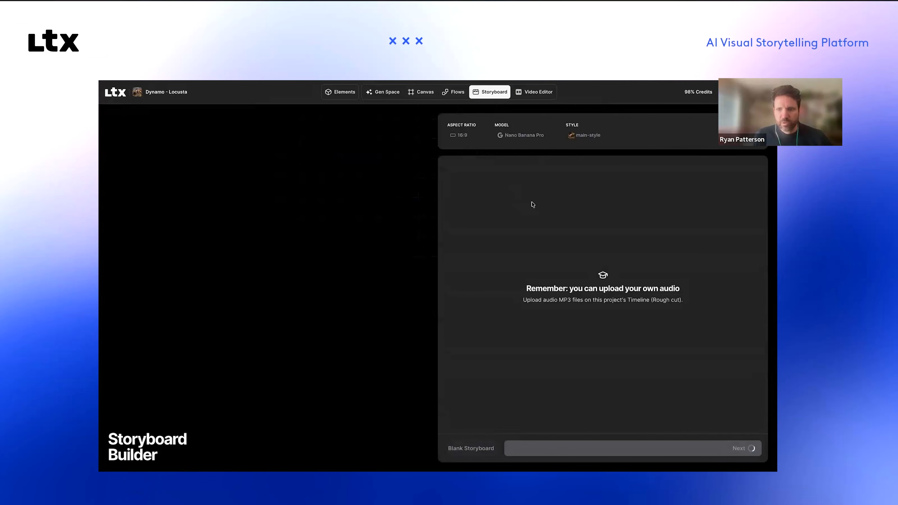
click(420, 93)
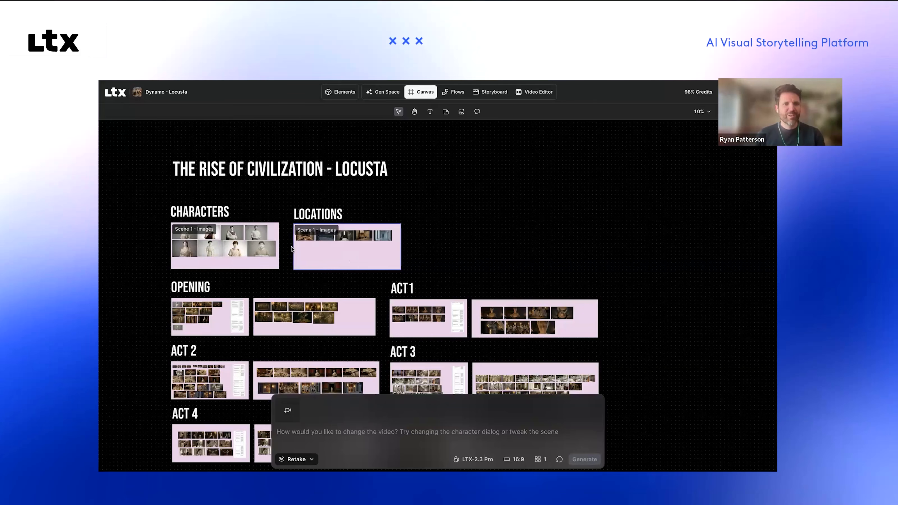
text(=)
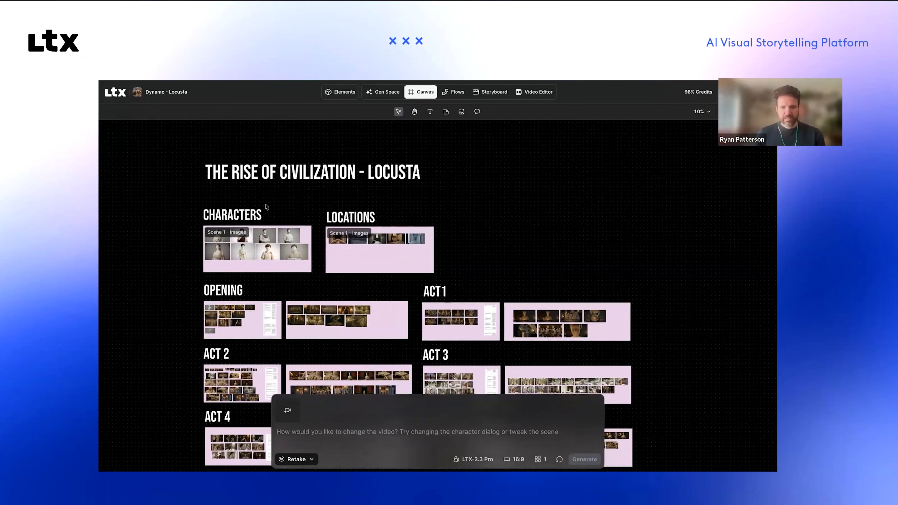
scroll(265, 206, up, 5)
scroll(273, 207, left, 7)
scroll(273, 208, down, 2)
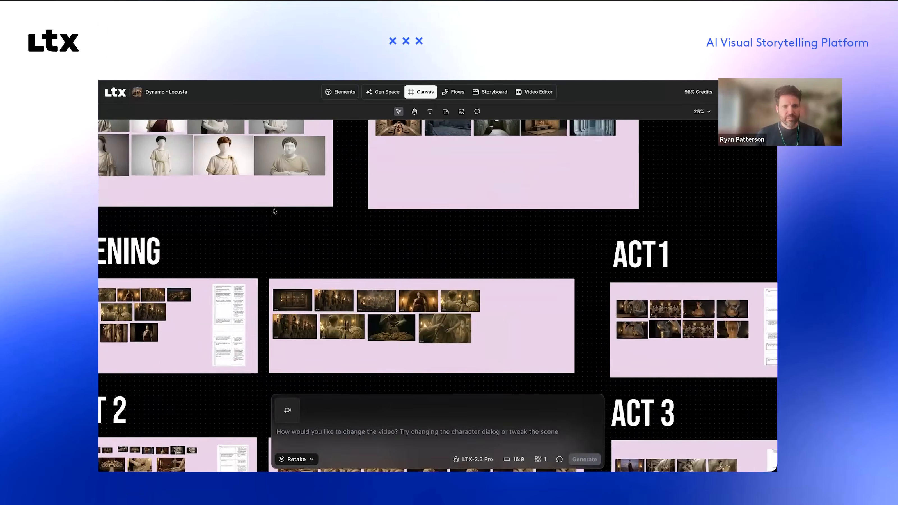
scroll(273, 208, up, 2)
scroll(273, 208, down, 3)
scroll(273, 208, down, 2)
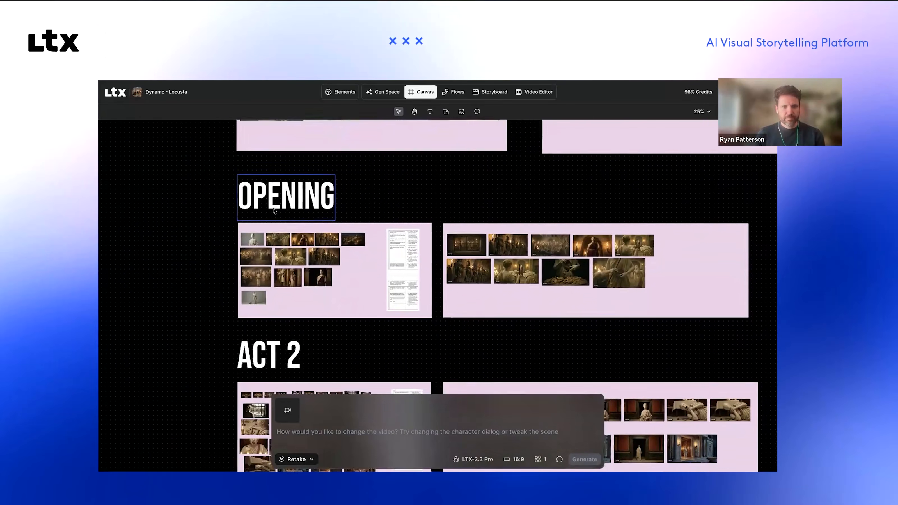
scroll(273, 207, up, 4)
scroll(399, 206, up, 2)
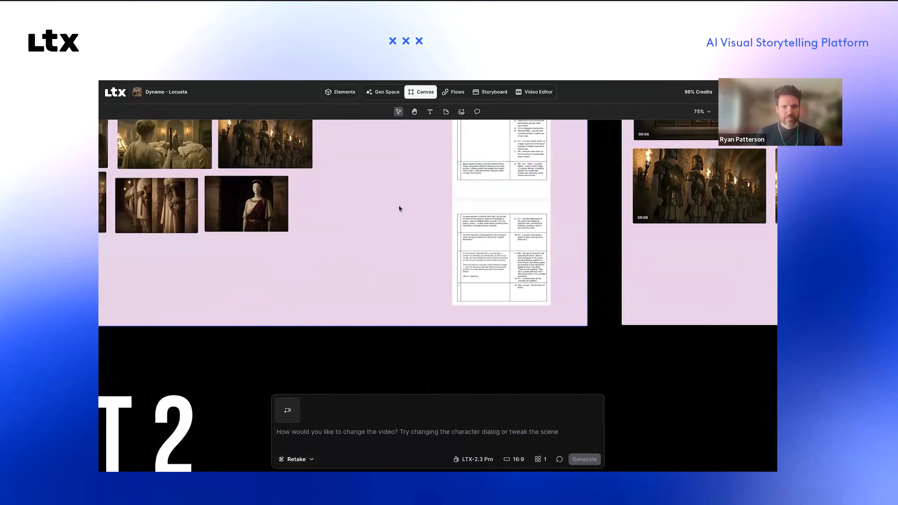
Step: Examine the still images and the script pages on the Opening section's first board
scroll(407, 216, left, 3)
scroll(390, 212, left, 2)
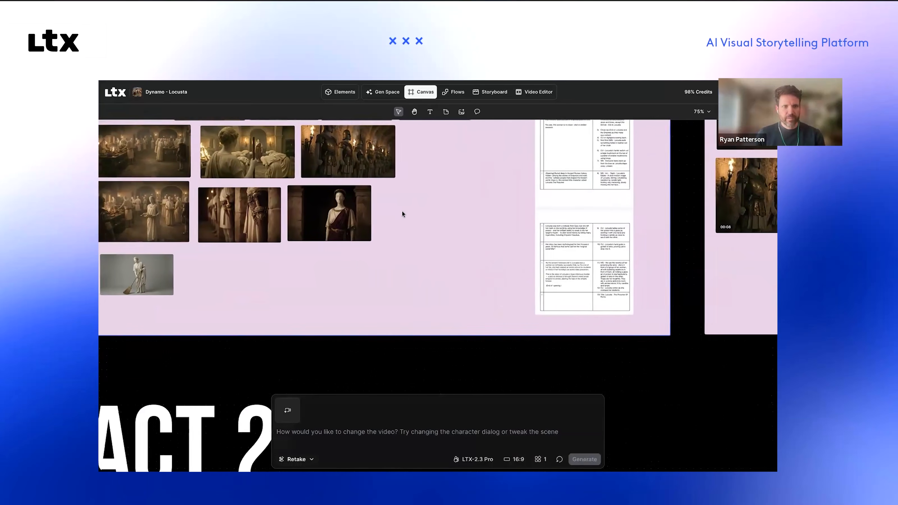
scroll(401, 210, up, 4)
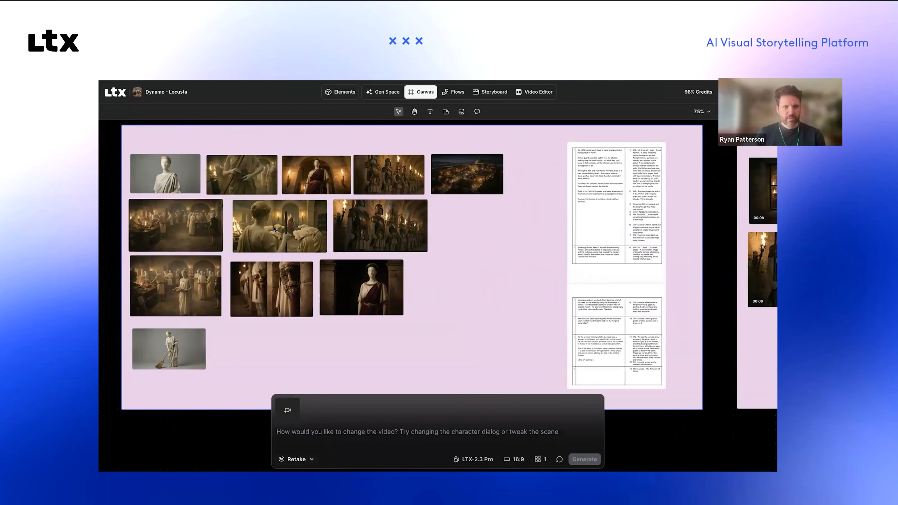
scroll(266, 219, up, 4)
scroll(266, 219, left, 1)
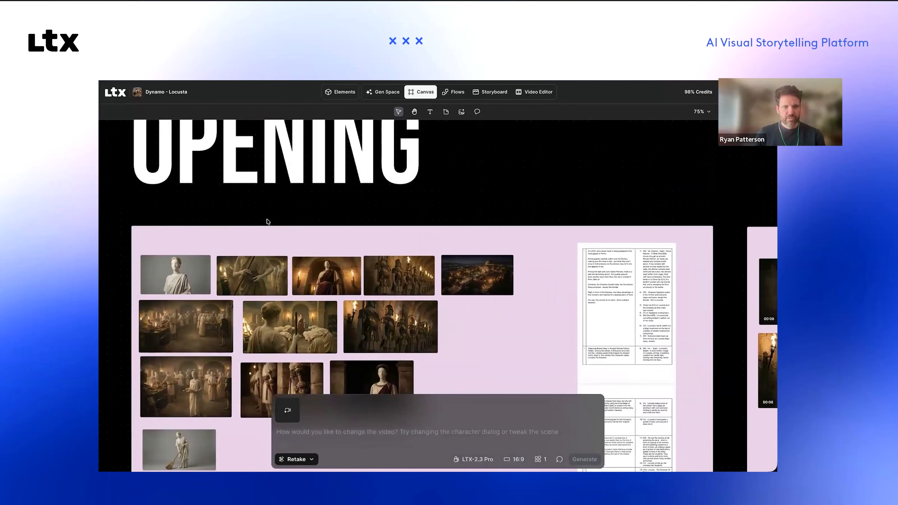
scroll(267, 220, down, 4)
scroll(266, 221, right, 5)
scroll(267, 221, left, 5)
scroll(267, 222, left, 2)
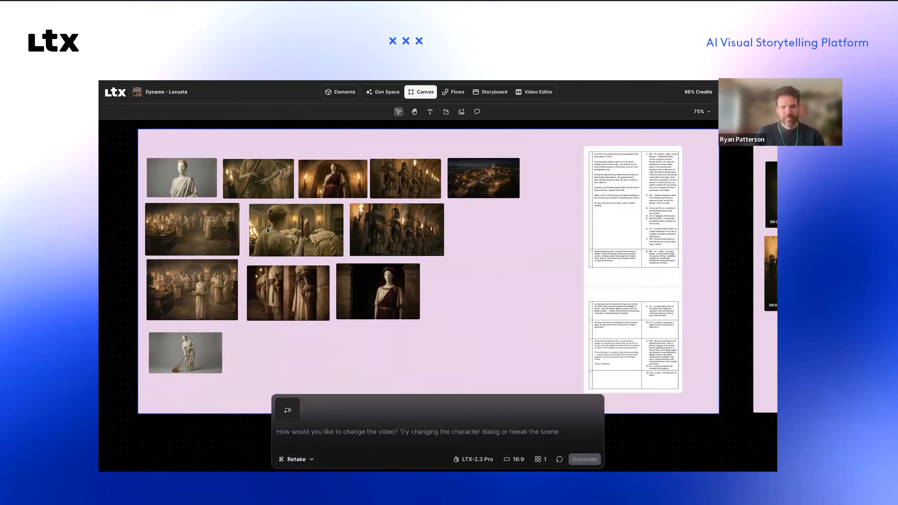
scroll(267, 228, right, 2)
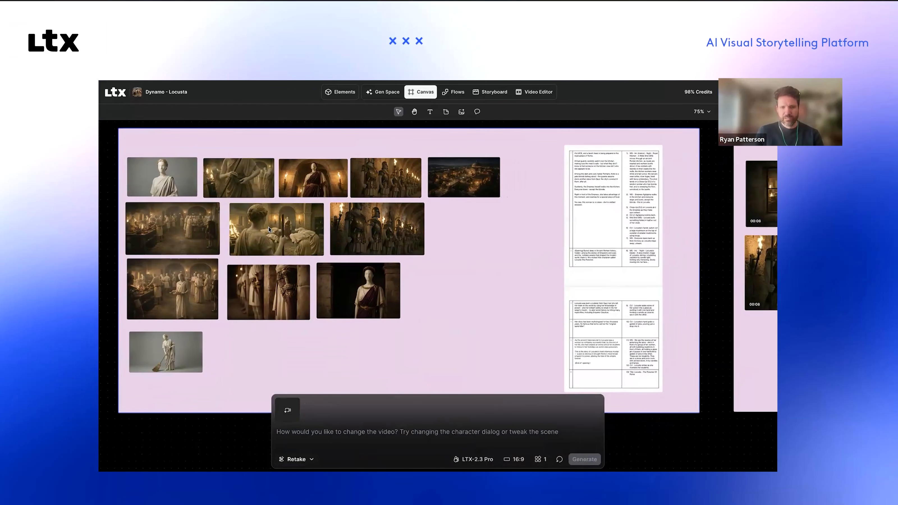
scroll(267, 228, right, 1)
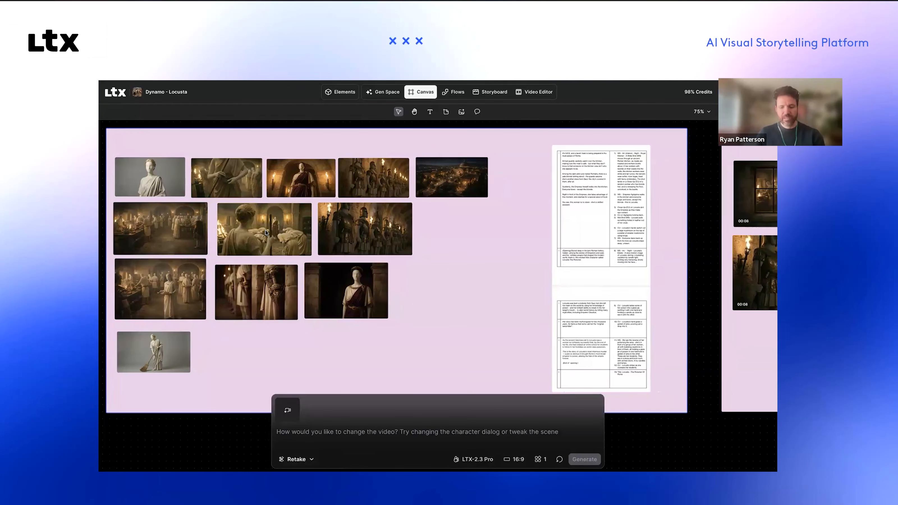
scroll(266, 230, left, 2)
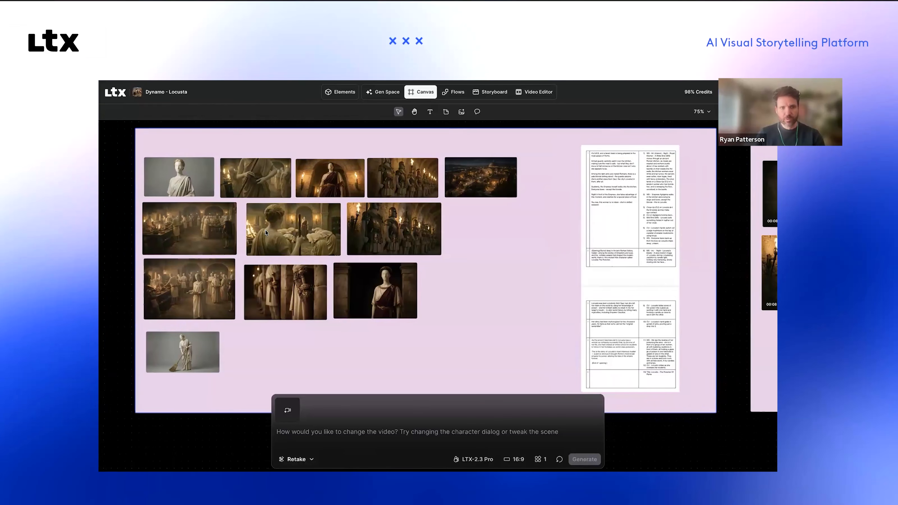
scroll(266, 231, left, 1)
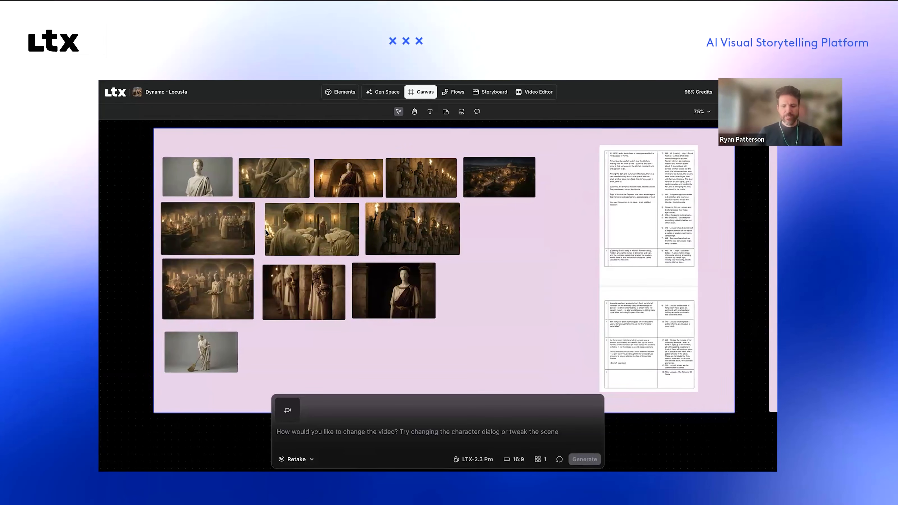
Step: Review the video clips on the Opening section's second board, ending with the whole board in view
scroll(297, 236, right, 10)
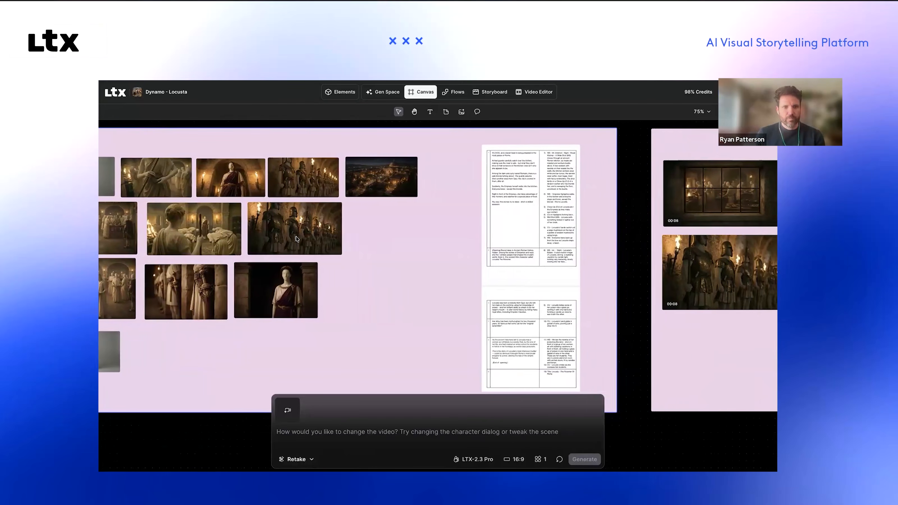
scroll(296, 236, right, 10)
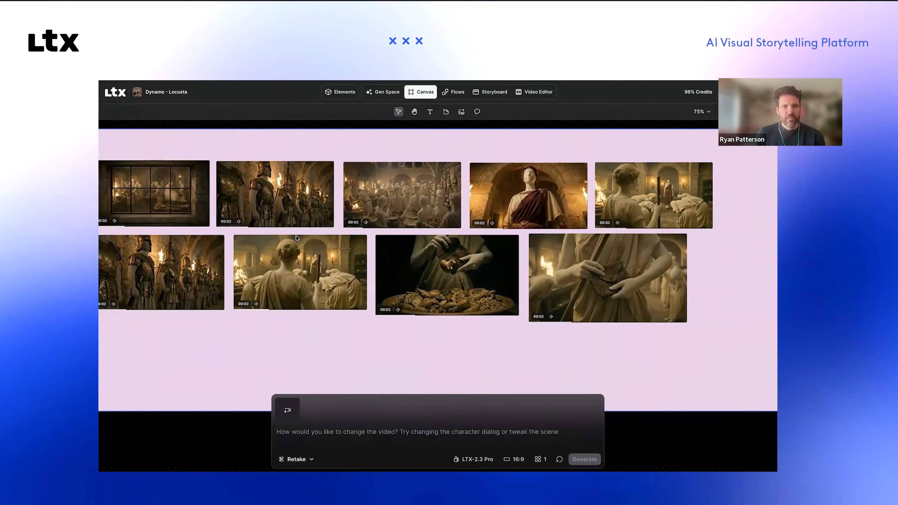
scroll(296, 236, right, 1)
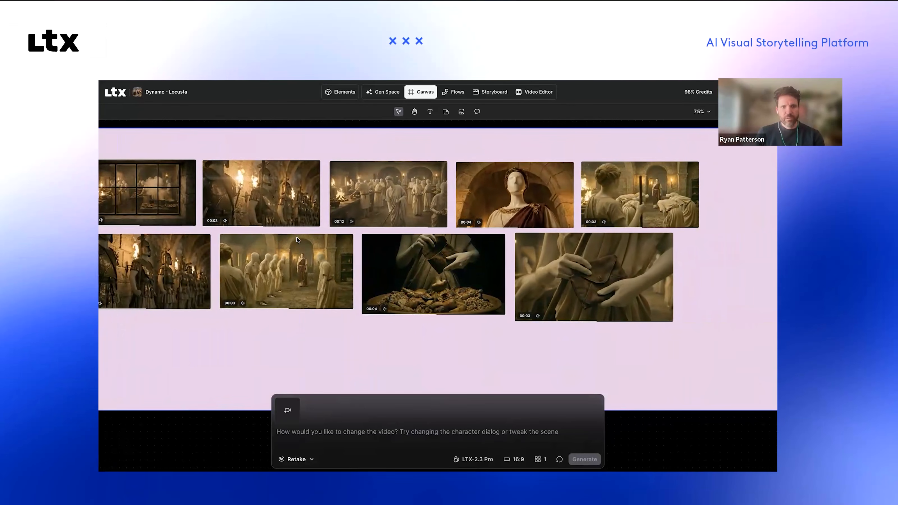
scroll(297, 239, right, 1)
scroll(297, 238, right, 2)
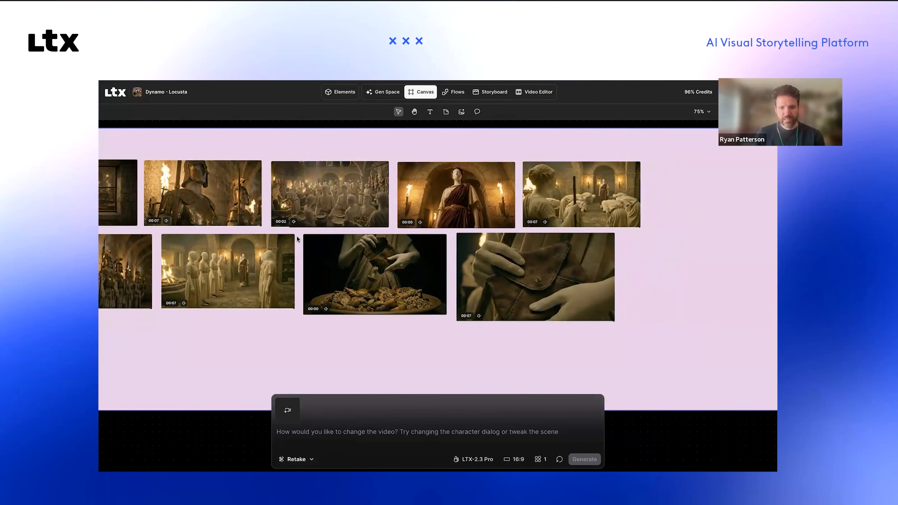
key(super+minus)
scroll(297, 236, right, 2)
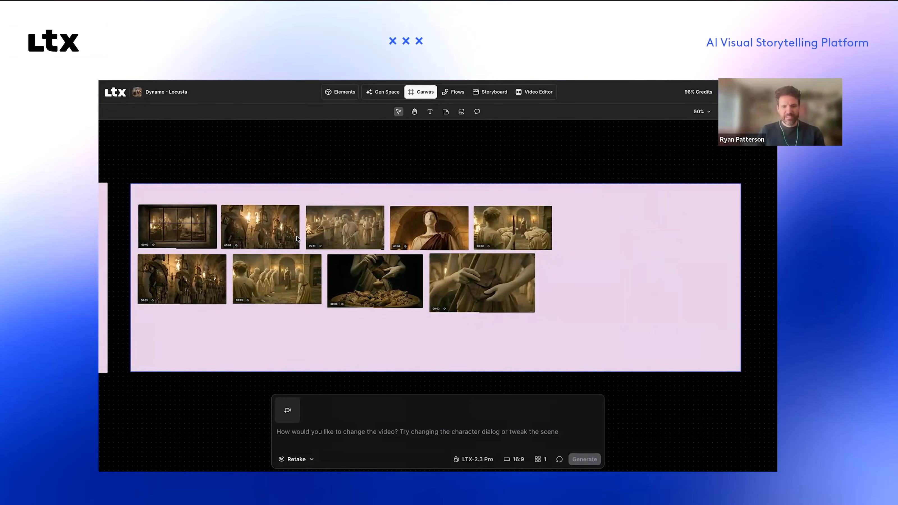
Step: Examine the Act 1 section's still images, script pages and video clips on its two boards
key(ctrl+minus)
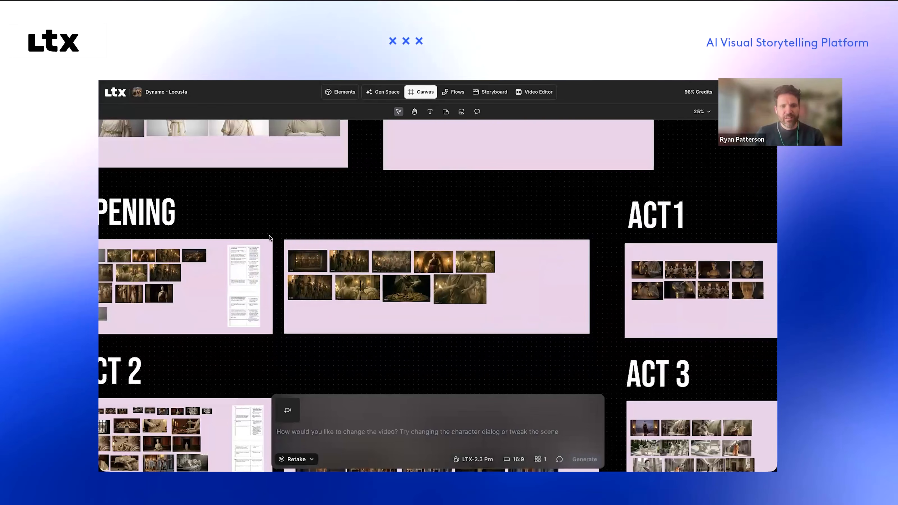
scroll(270, 236, right, 10)
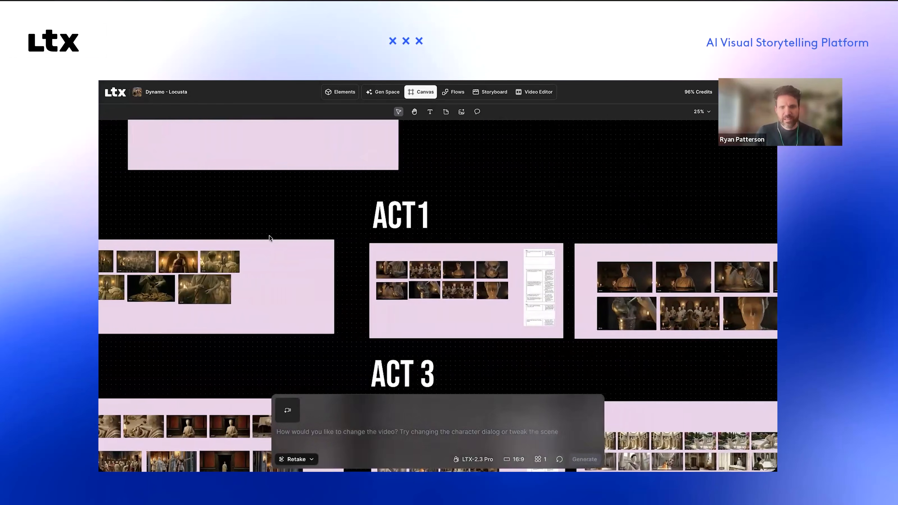
key(ctrl+plus)
key(ctrl+plus)
scroll(269, 235, right, 5)
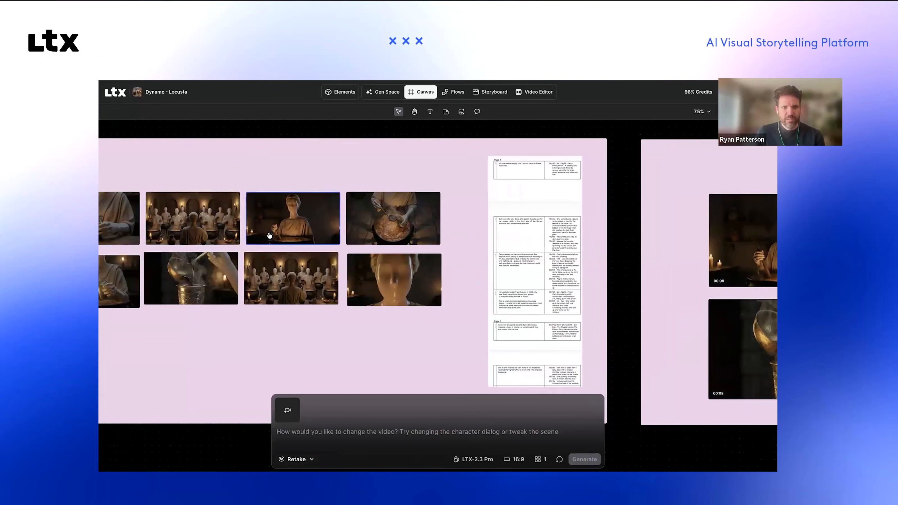
scroll(269, 235, right, 6)
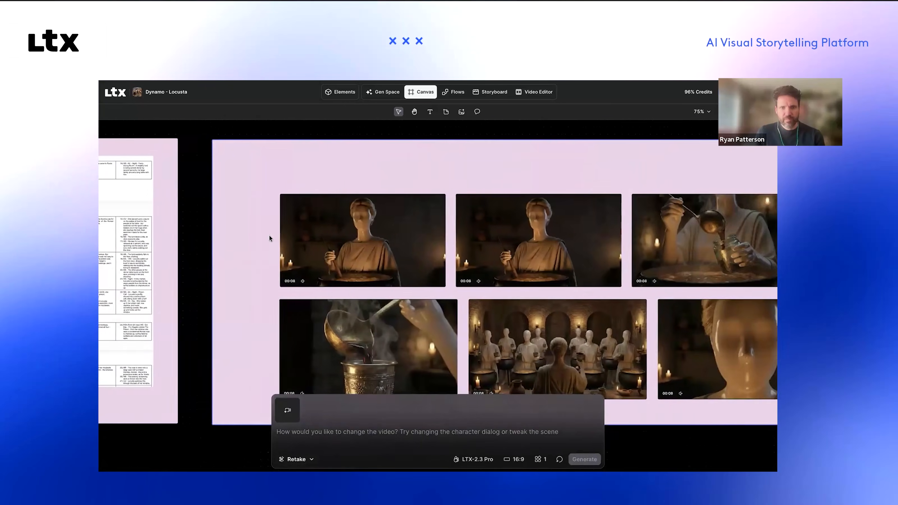
scroll(271, 238, right, 5)
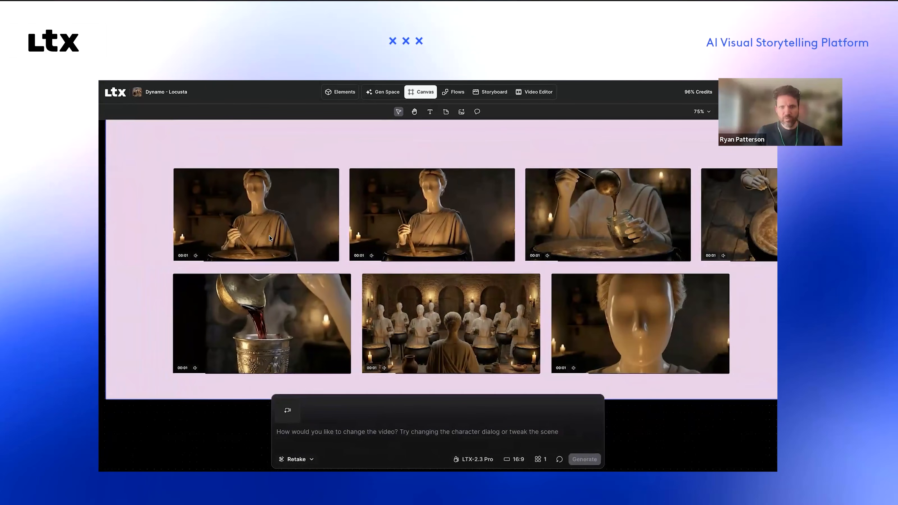
key(ctrl+minus)
scroll(271, 237, left, 5)
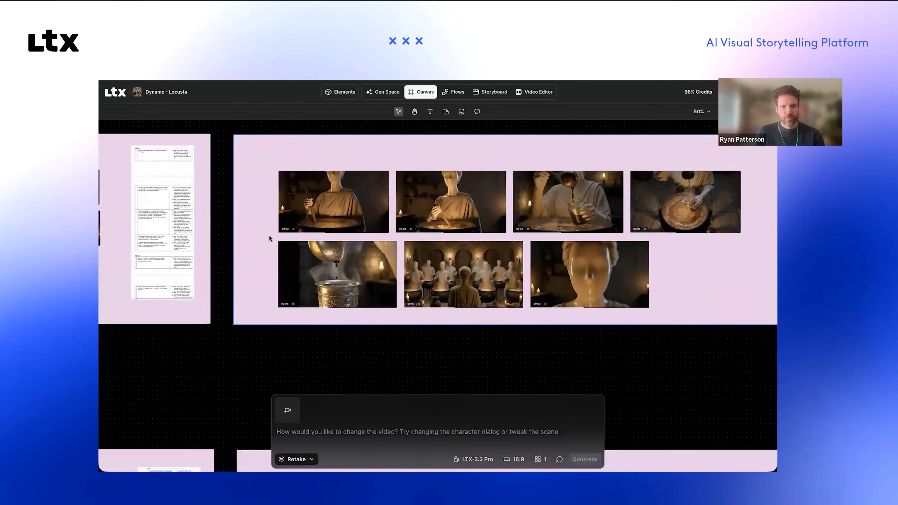
Step: Find the Act 2 section's video board and review its two rows of clips
scroll(271, 237, down, 6)
scroll(270, 238, down, 4)
scroll(269, 238, left, 10)
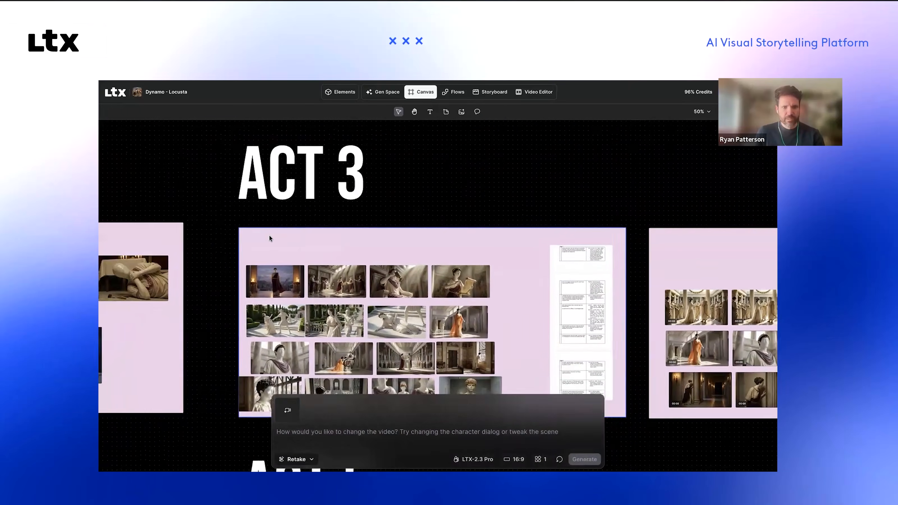
scroll(269, 238, left, 8)
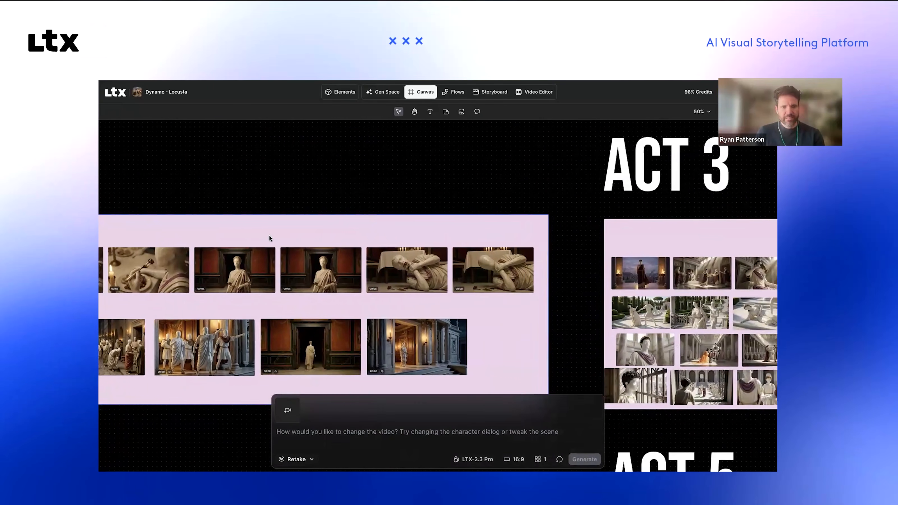
scroll(269, 237, left, 3)
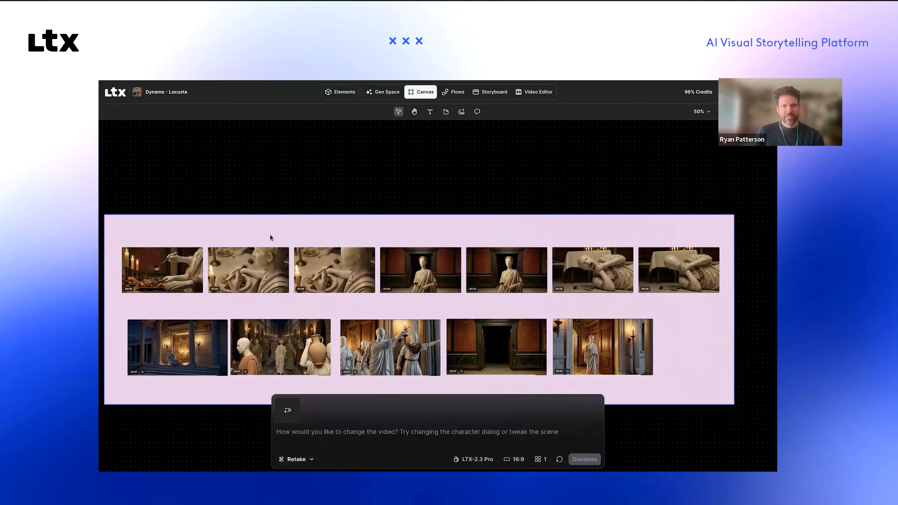
scroll(271, 236, right, 2)
scroll(270, 236, right, 1)
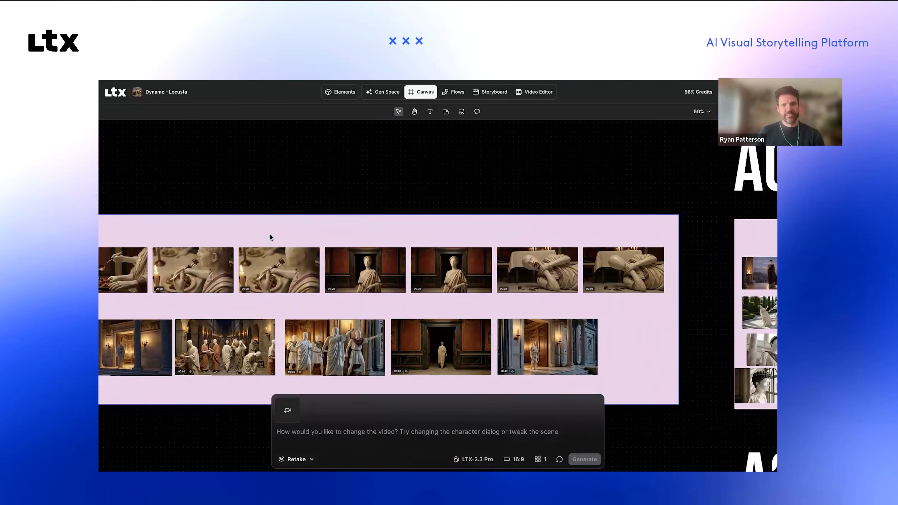
Step: Look over the Act 3 section's stills, script pages and video clips, continuing down to the Act 5 heading
key(ctrl+minus)
scroll(272, 238, right, 10)
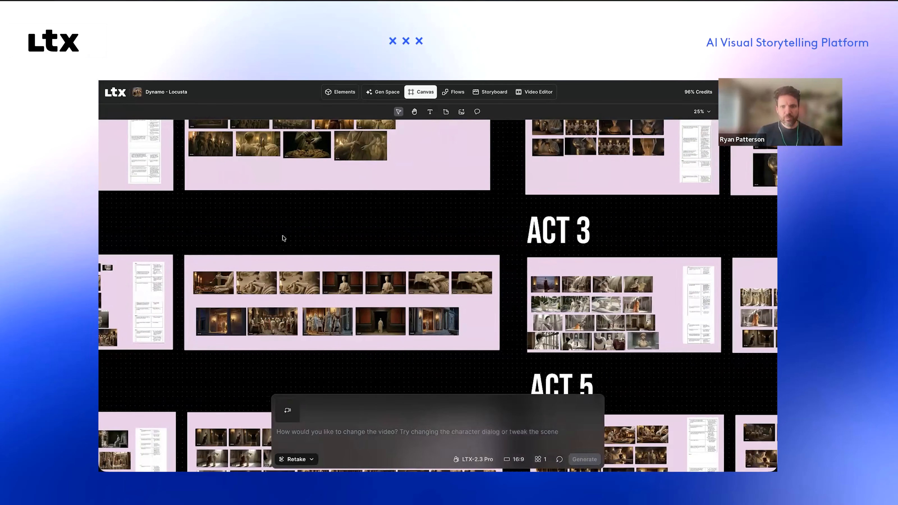
scroll(282, 235, right, 1)
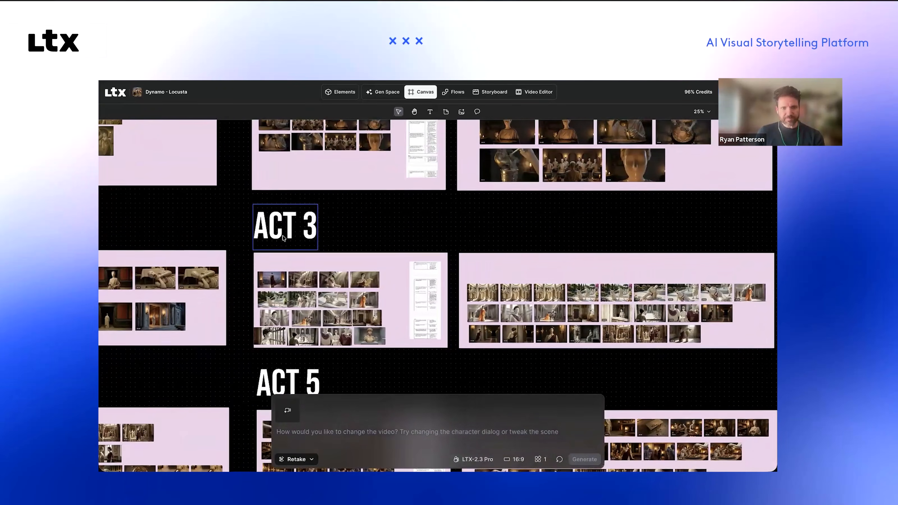
scroll(282, 235, down, 1)
key(ctrl+plus)
scroll(283, 237, left, 5)
scroll(283, 238, down, 1)
scroll(282, 235, left, 3)
scroll(282, 236, down, 1)
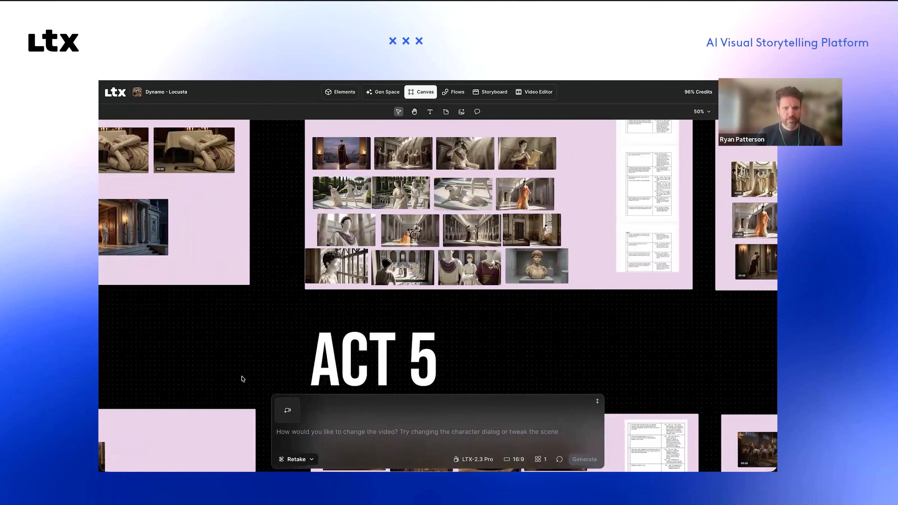
Step: Survey the overall canvas layout from Characters and Locations through the acts, ending on the Opening and Act 2 video boards
scroll(180, 345, down, 5)
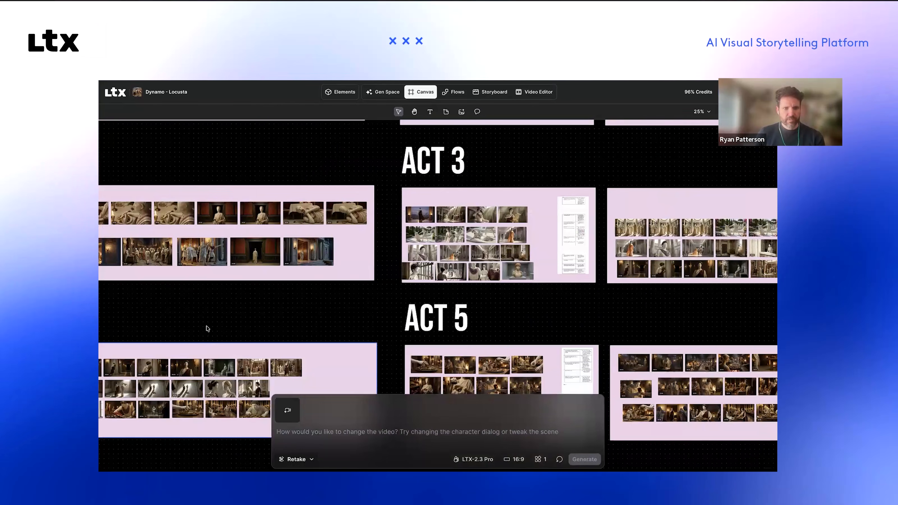
scroll(208, 330, down, 4)
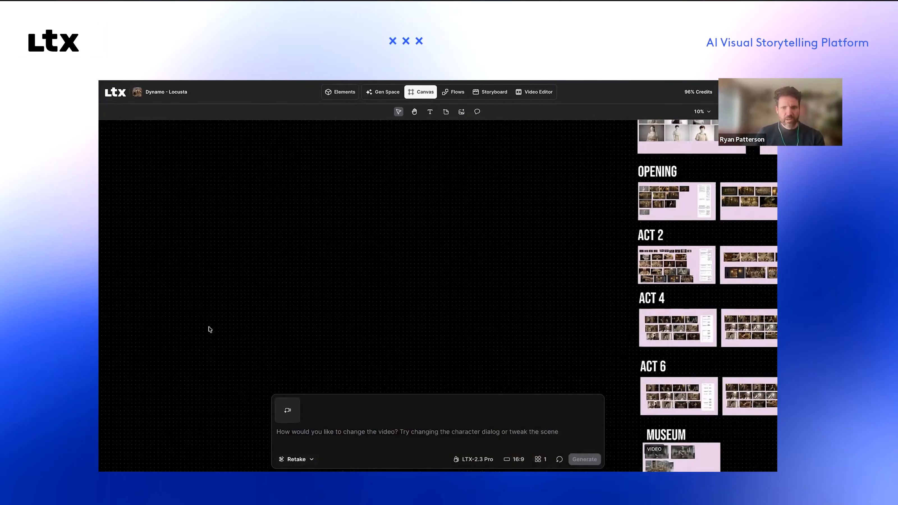
scroll(208, 329, right, 4)
scroll(208, 330, up, 2)
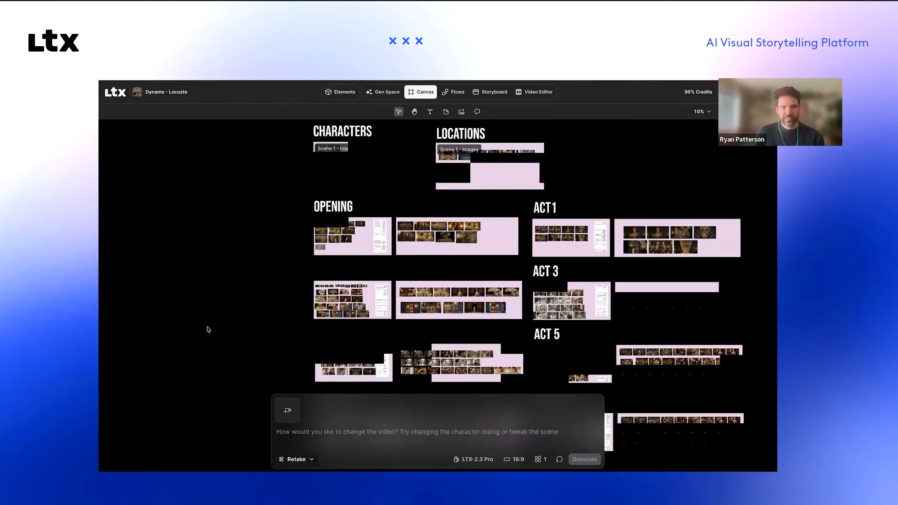
scroll(208, 329, right, 1)
scroll(208, 329, up, 1)
key(super+plus)
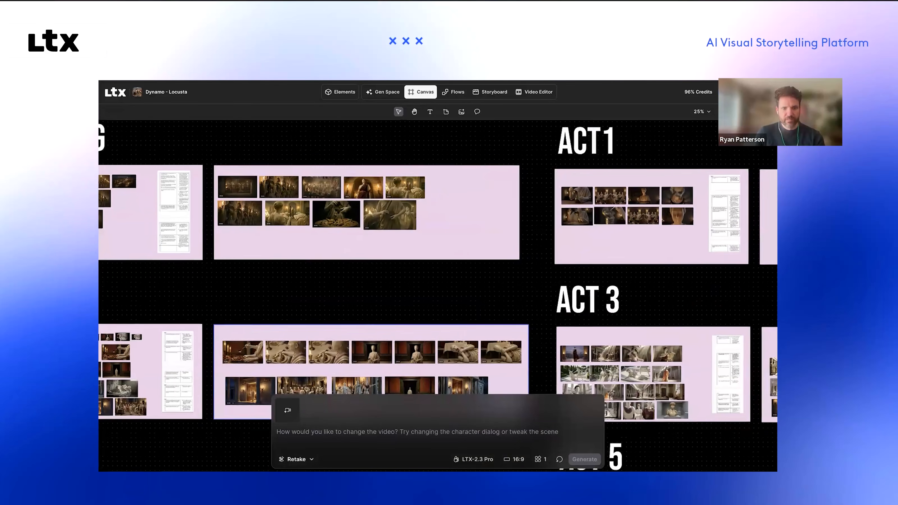
scroll(208, 330, left, 1)
scroll(207, 329, down, 1)
Step: Switch the prompt mode from Retake to Generate Images and clear the existing prompt text
click(297, 459)
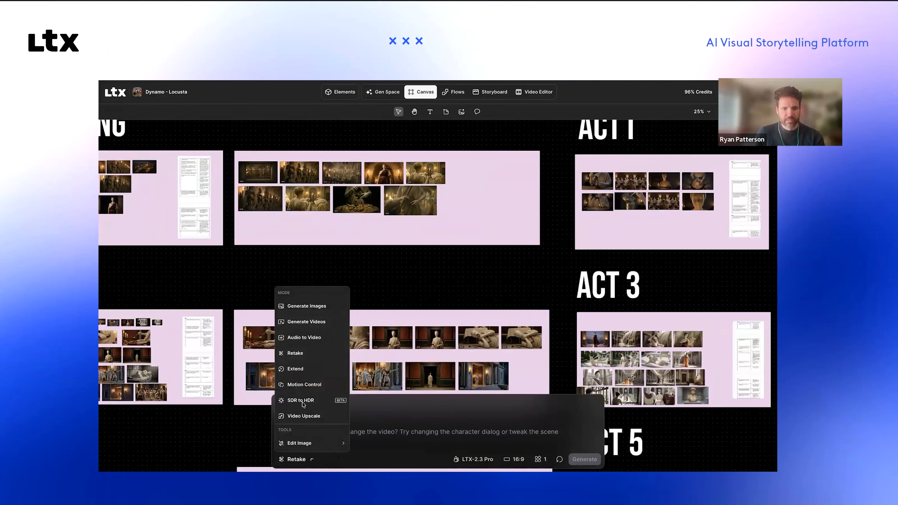
click(307, 307)
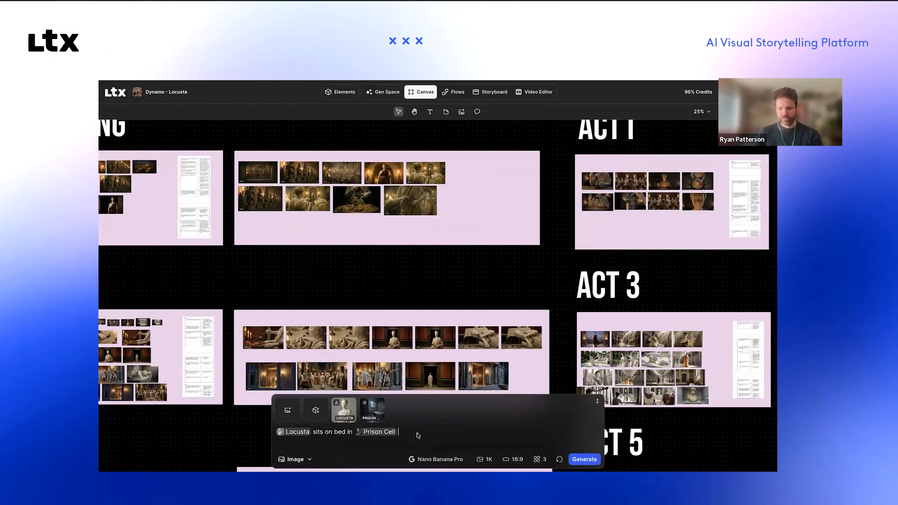
click(352, 404)
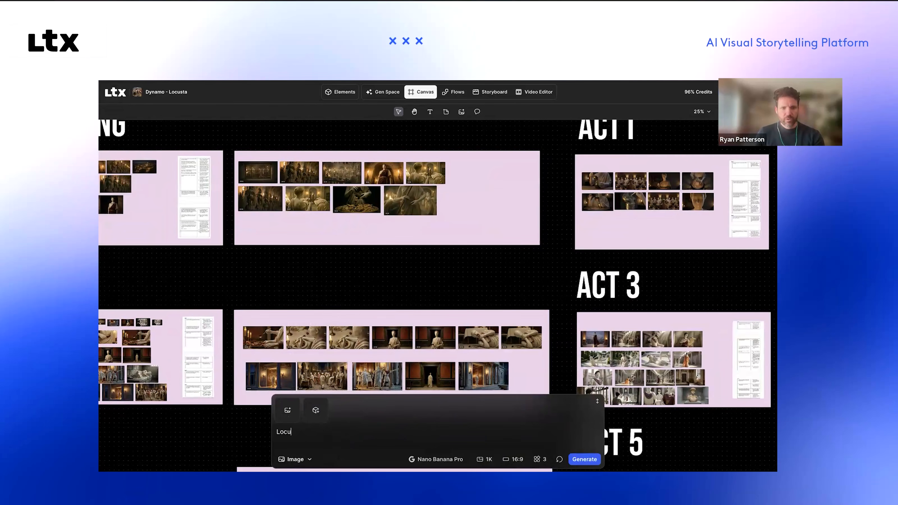
key(BackSpace)
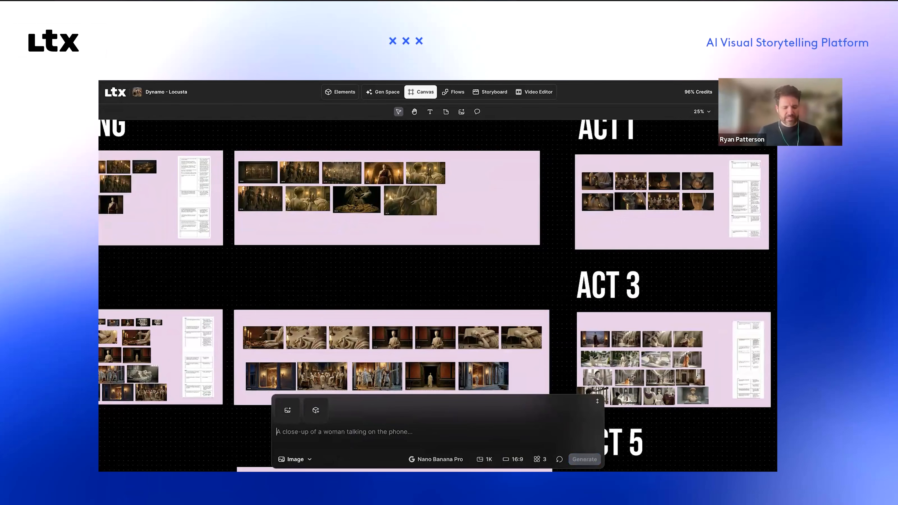
Step: Generate three images from the prompt "Locusta sitting on a bed in Prison Cell", tagging the Locusta character and Prison Cell location elements
text(@)
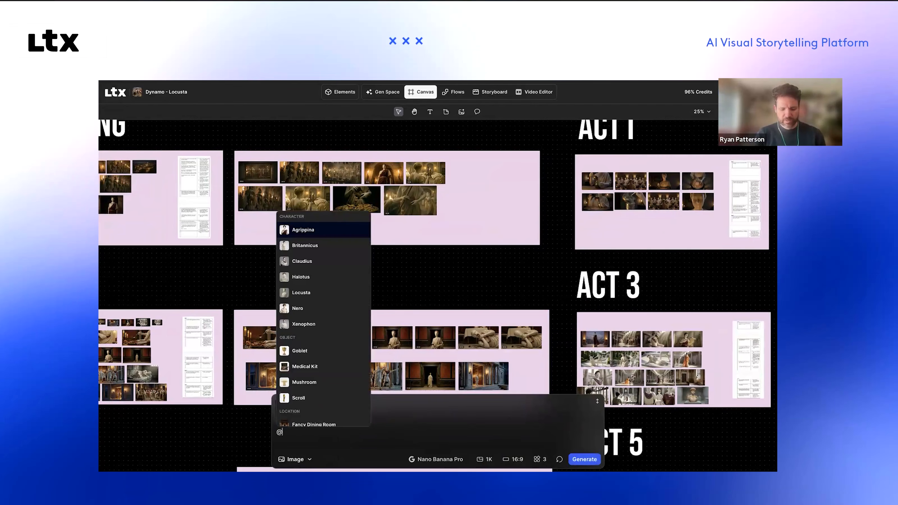
text(Locusta)
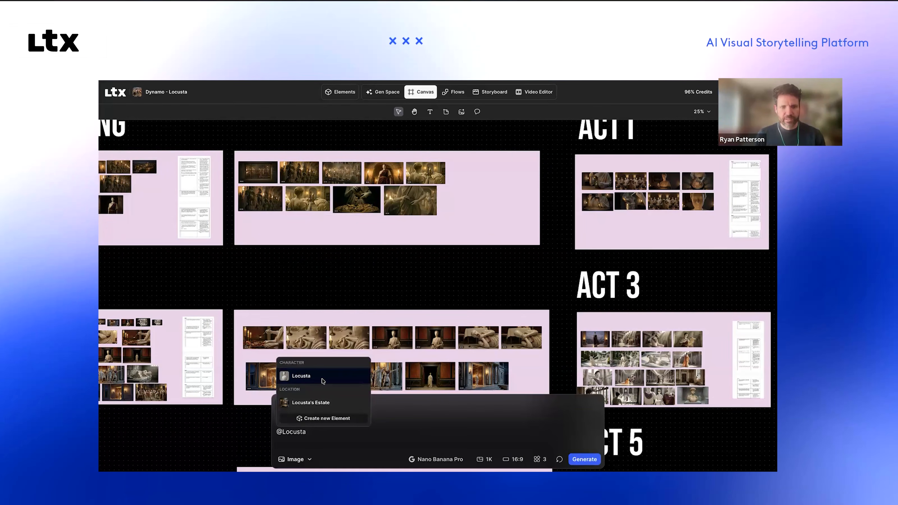
click(323, 378)
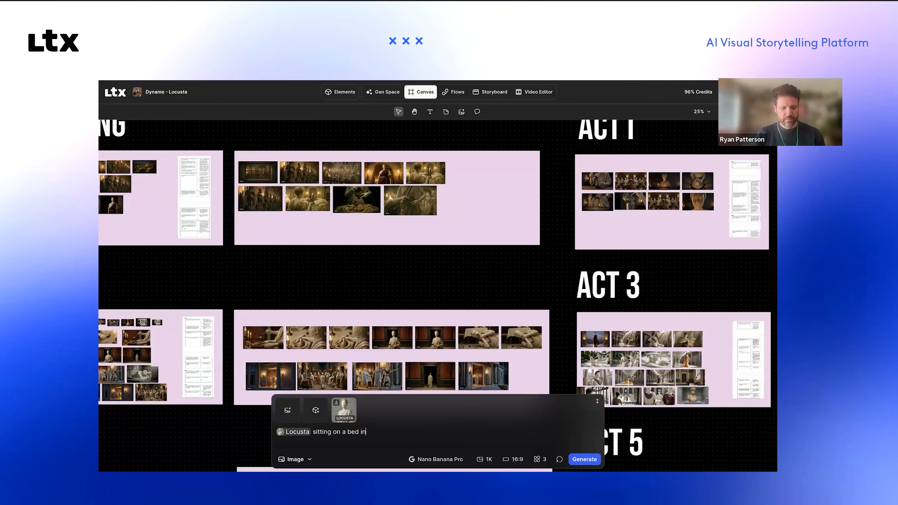
text(@)
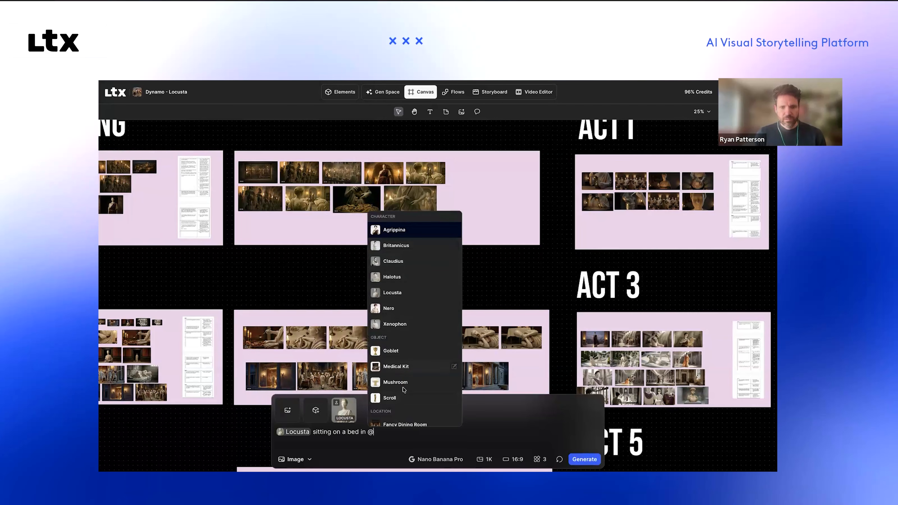
text(pris)
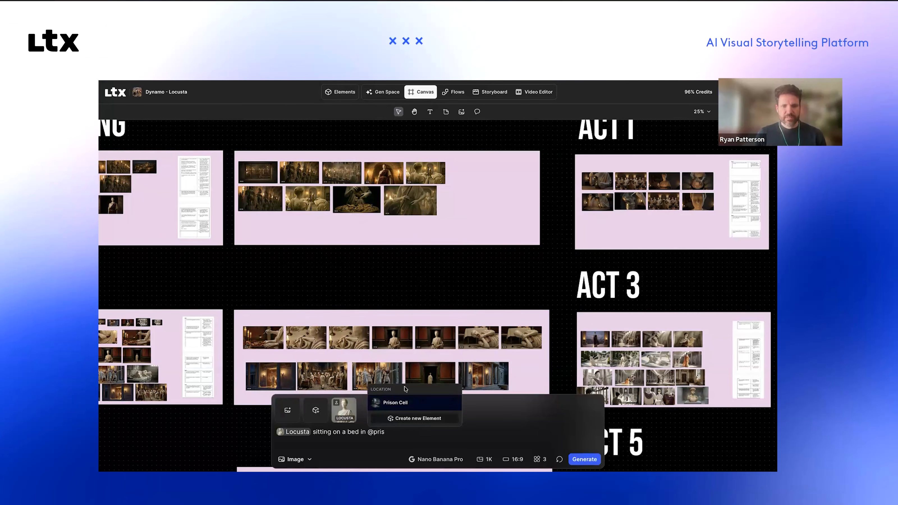
click(399, 402)
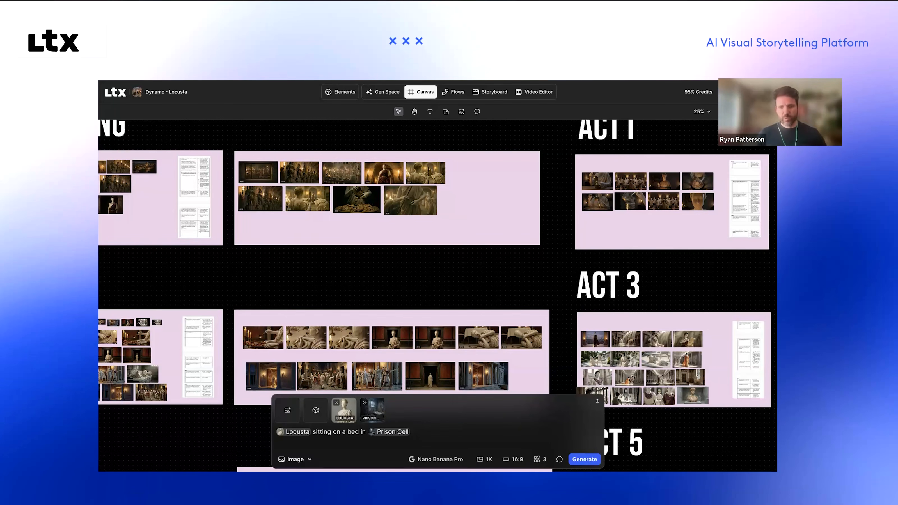
click(584, 459)
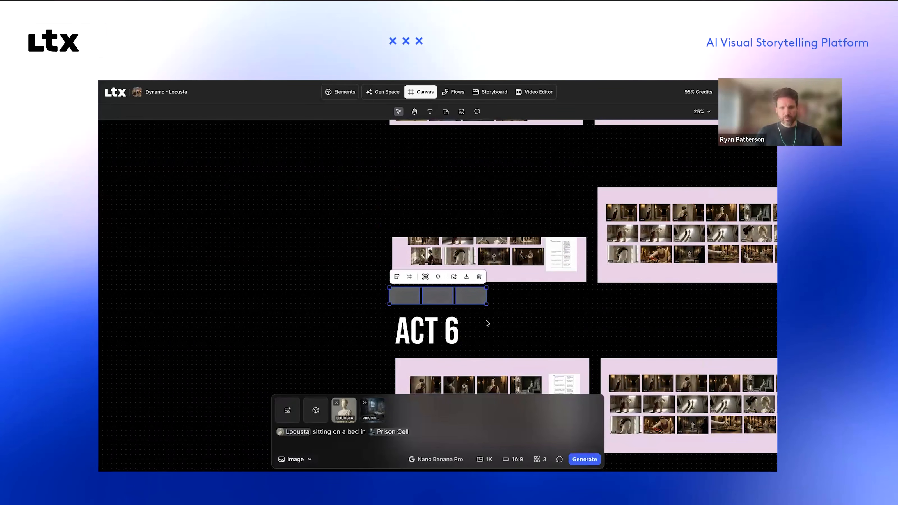
Step: Read through the Storyboard Builder's shot list from Kitchen Intrusion to Mushroom Preparation and return to its beginning
click(490, 94)
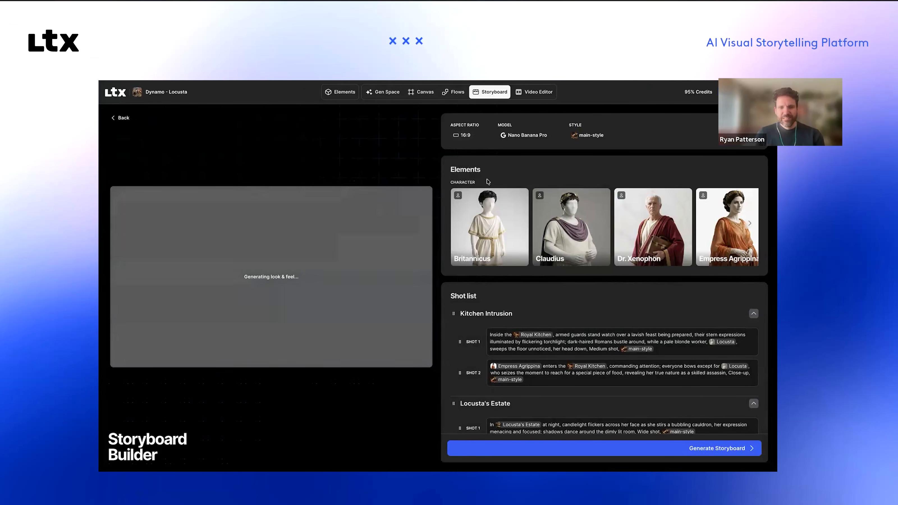
scroll(488, 182, down, 5)
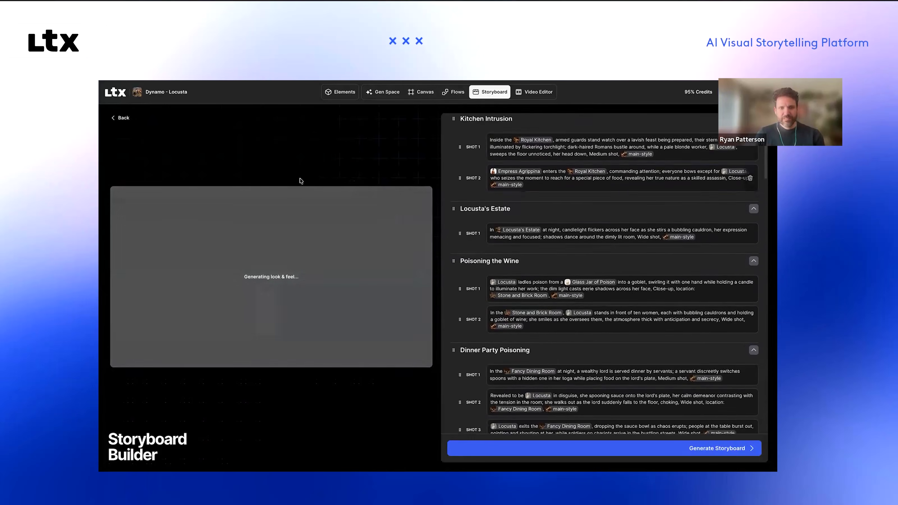
scroll(514, 259, down, 5)
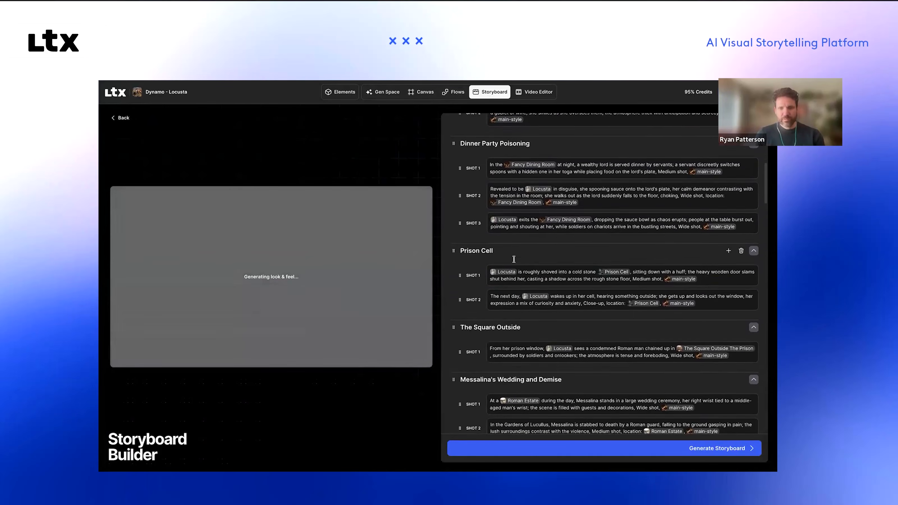
scroll(514, 260, down, 3)
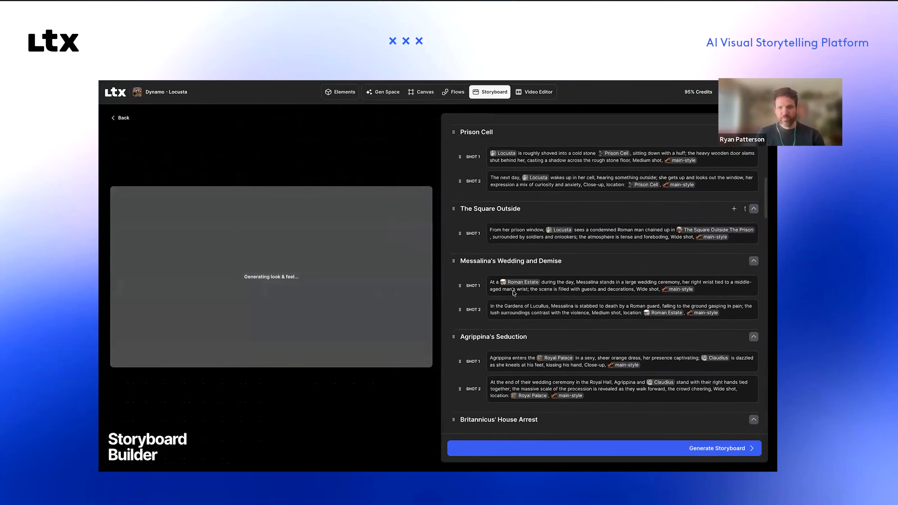
scroll(513, 291, down, 1)
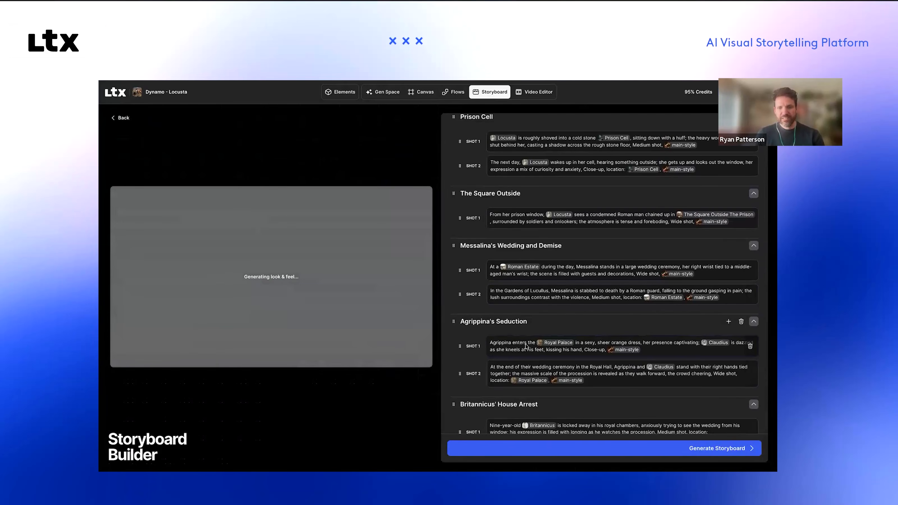
scroll(526, 346, down, 8)
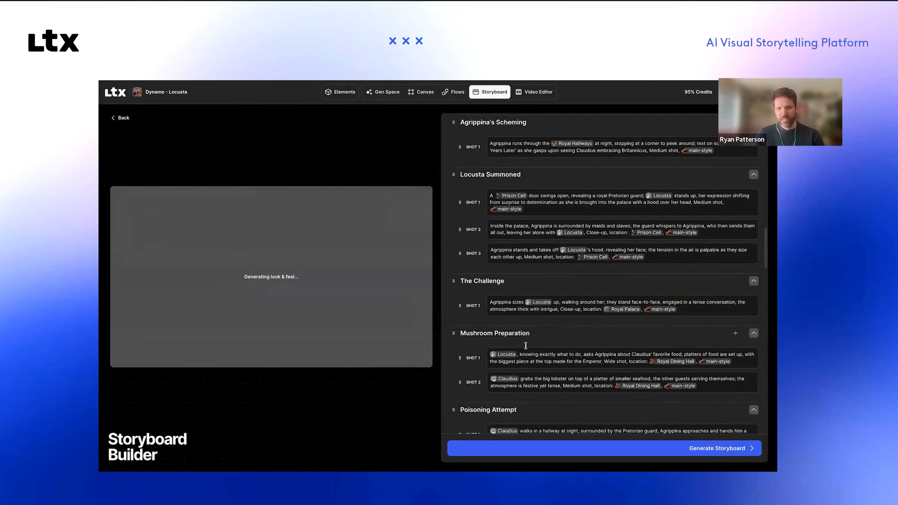
scroll(525, 346, up, 15)
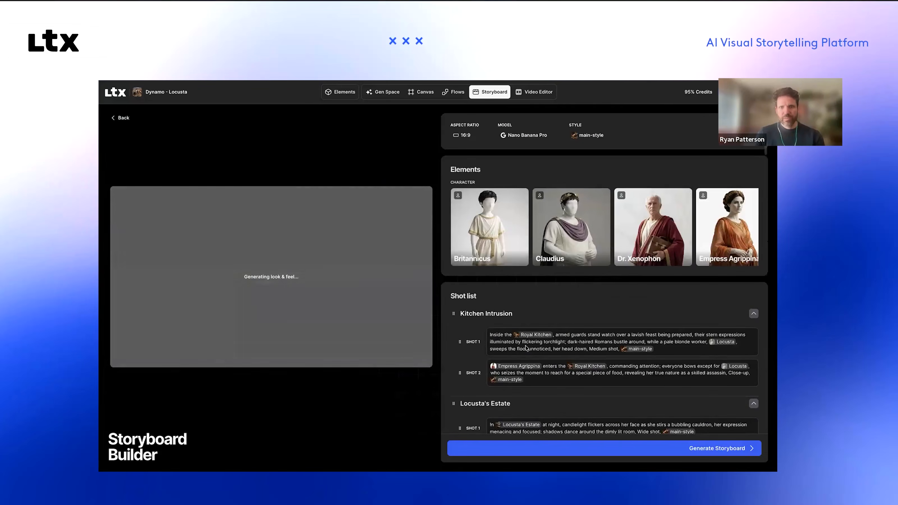
Step: Return from the Storyboard Builder to the canvas and examine the three generated prison cell images above the Act 6 title
scroll(526, 348, down, 1)
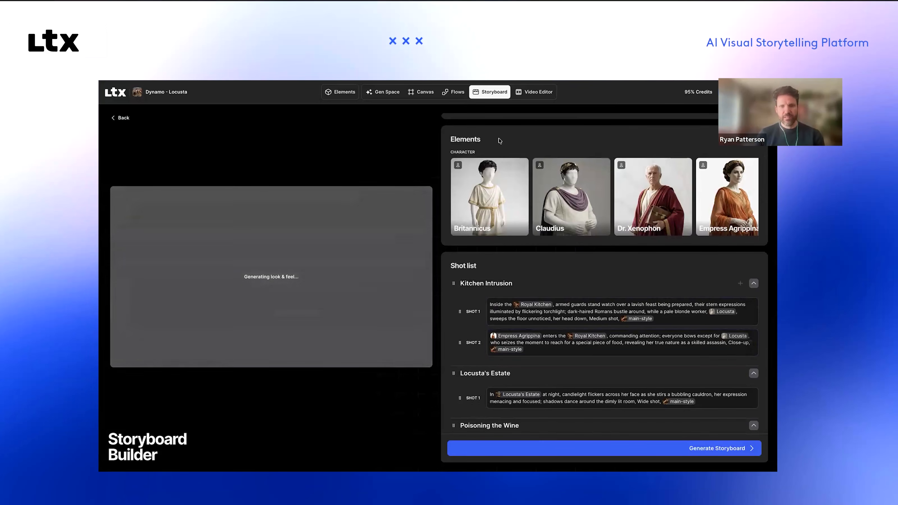
click(425, 95)
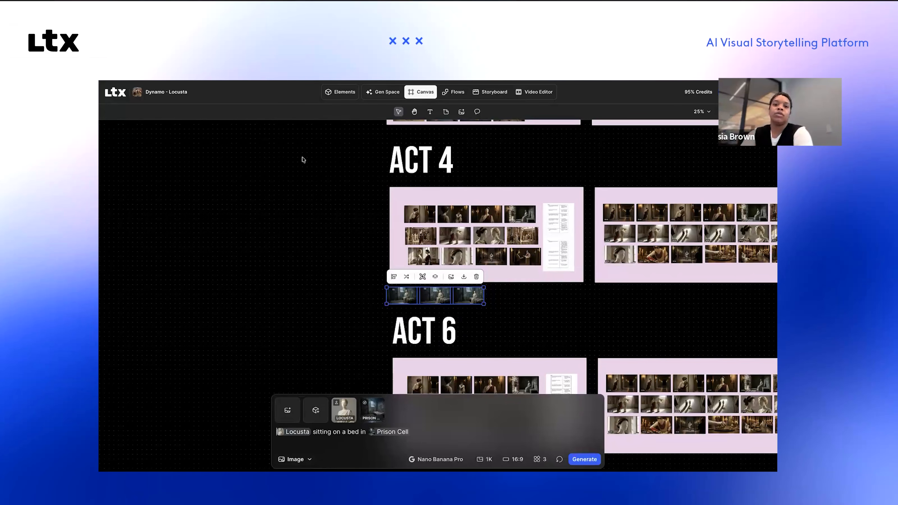
scroll(434, 295, down, 1)
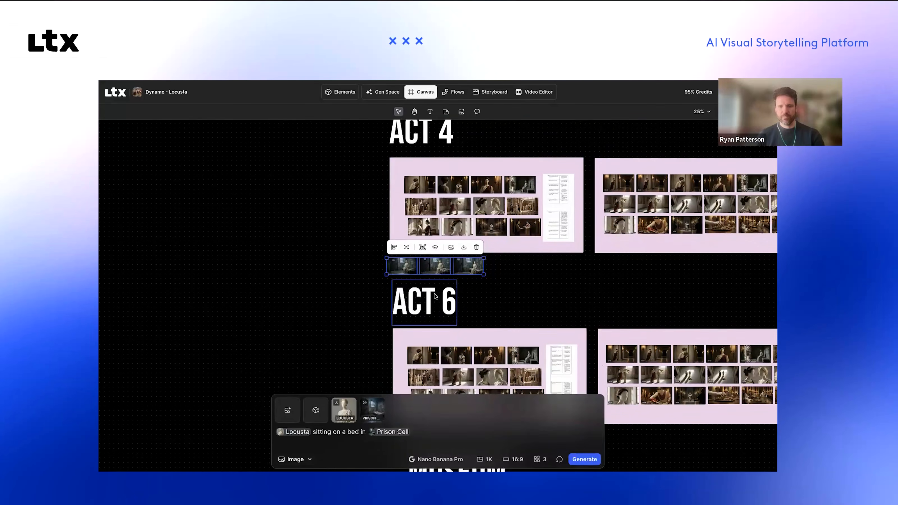
scroll(436, 297, up, 5)
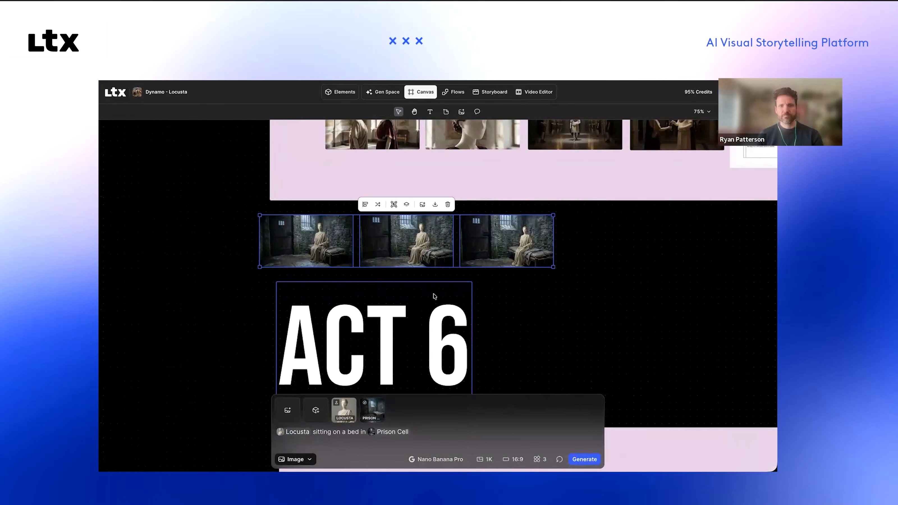
scroll(434, 297, up, 2)
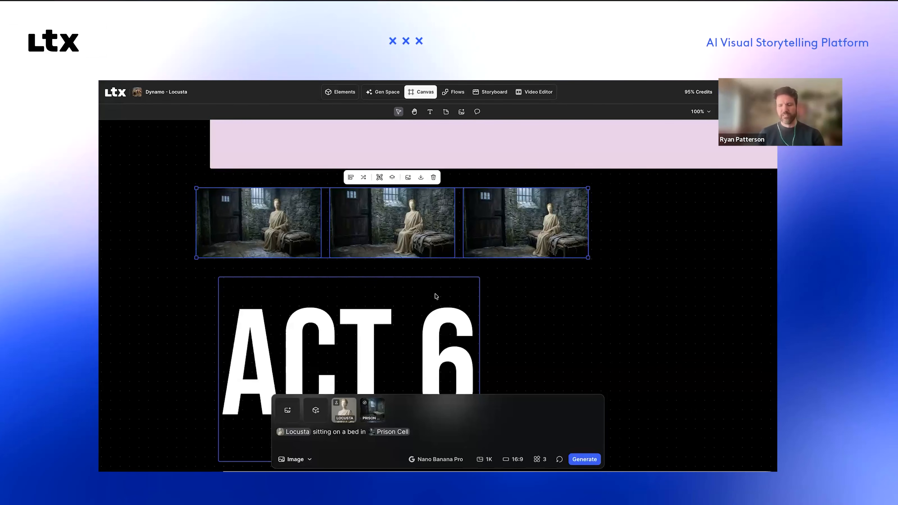
scroll(512, 291, up, 1)
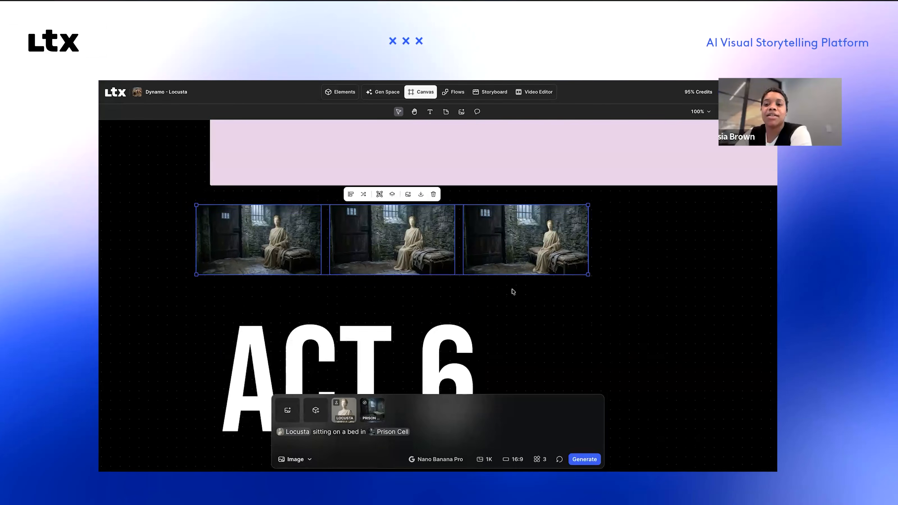
scroll(513, 289, up, 1)
scroll(532, 304, up, 1)
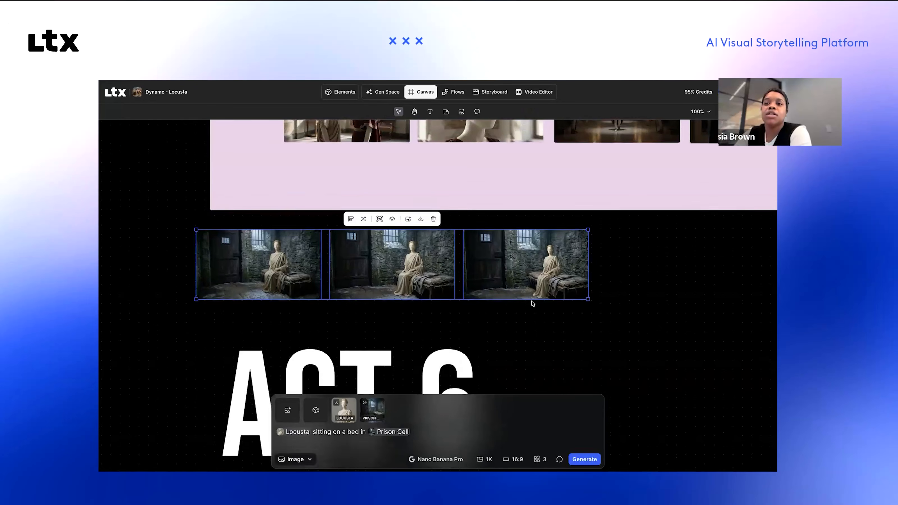
Step: Review the image boards from Act 4 up through Act 2 to the Opening and come back to the generated prison cell images
scroll(532, 303, up, 10)
scroll(532, 303, up, 10)
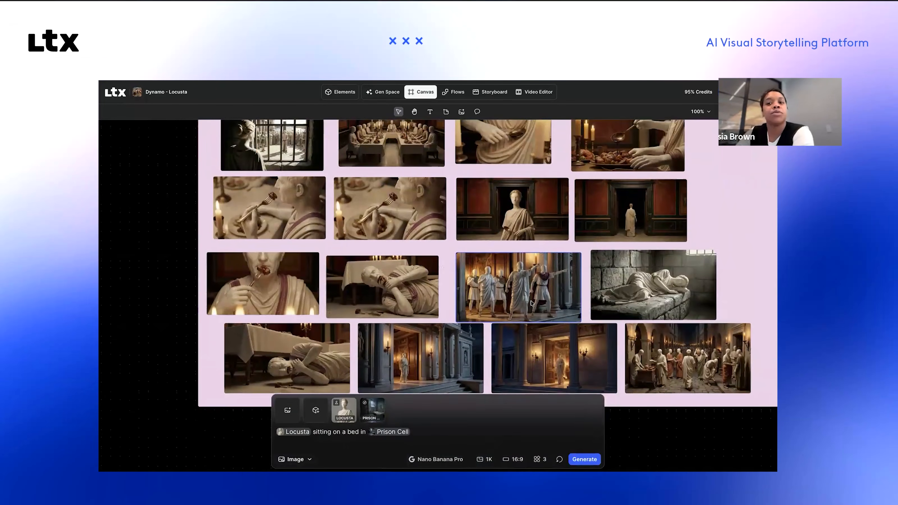
scroll(532, 303, up, 10)
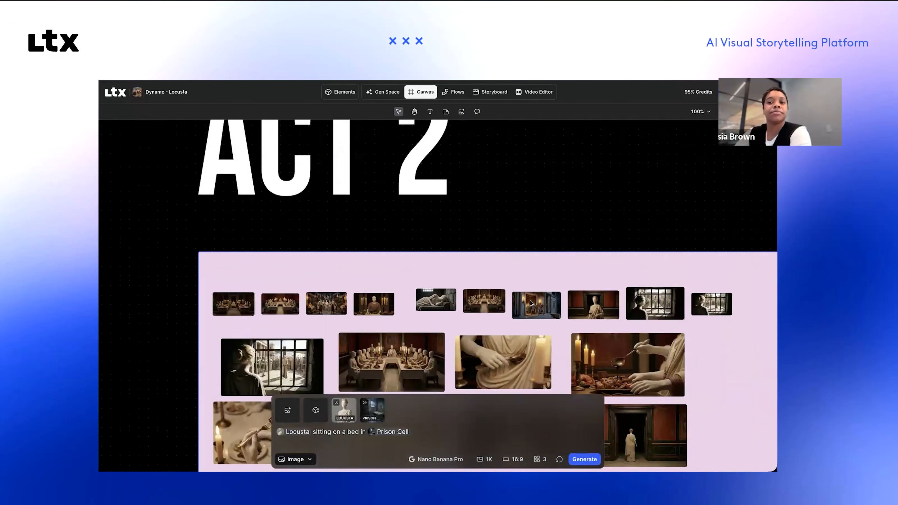
scroll(531, 304, up, 10)
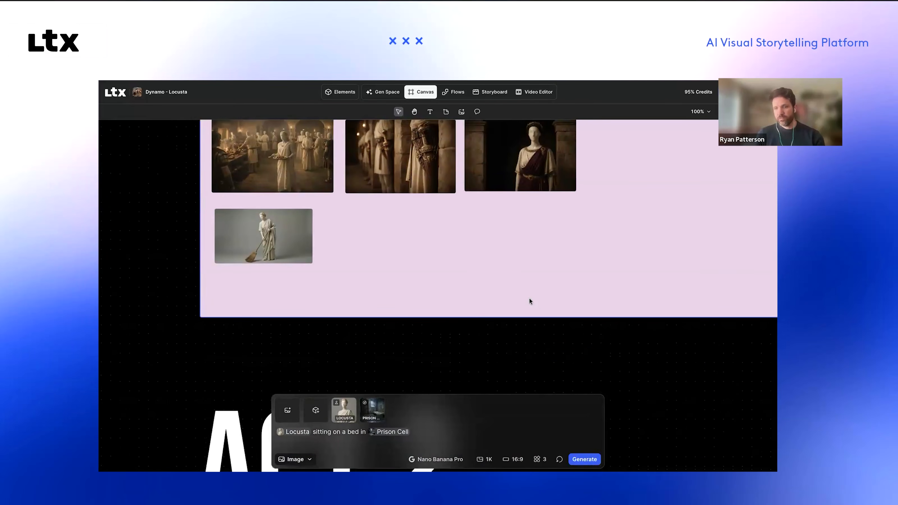
scroll(529, 298, down, 2)
scroll(529, 298, up, 5)
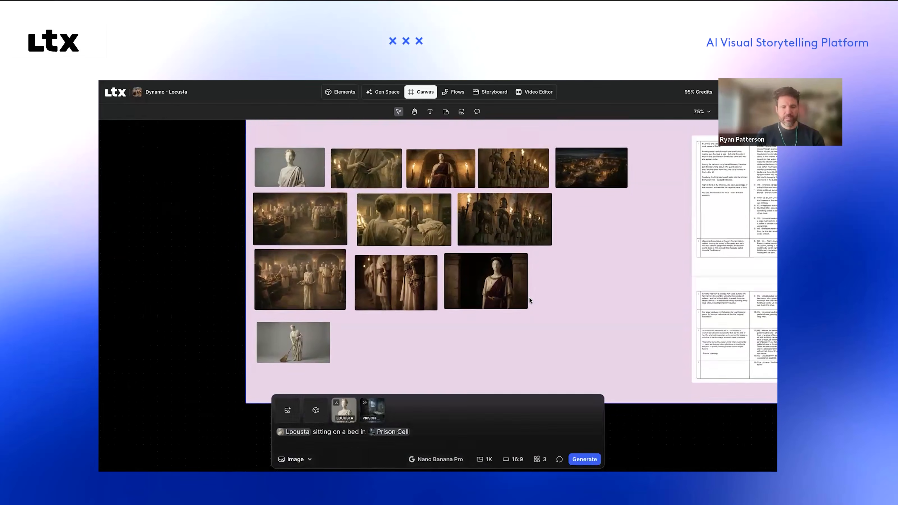
scroll(529, 298, up, 1)
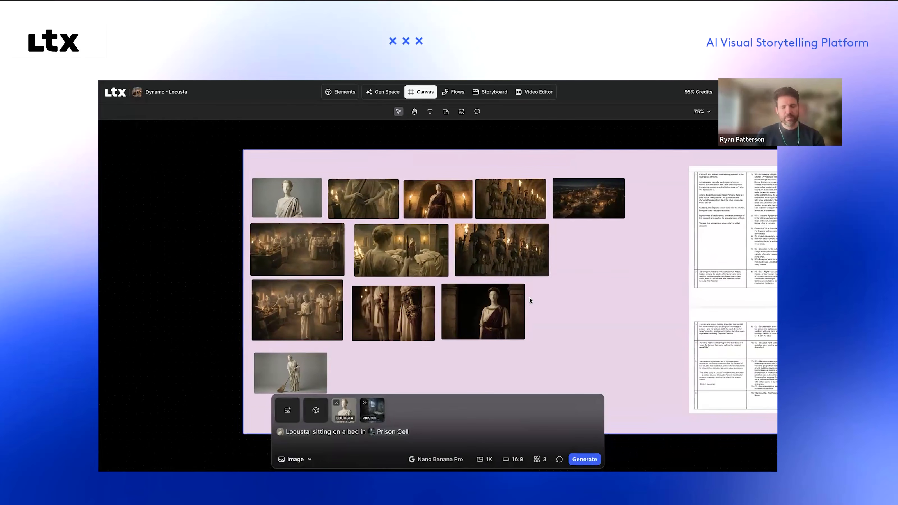
scroll(528, 302, up, 7)
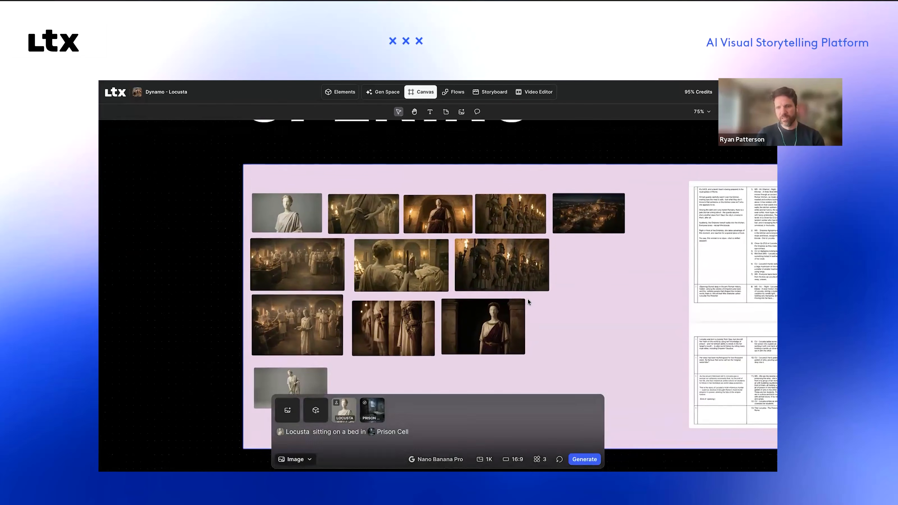
scroll(528, 301, down, 20)
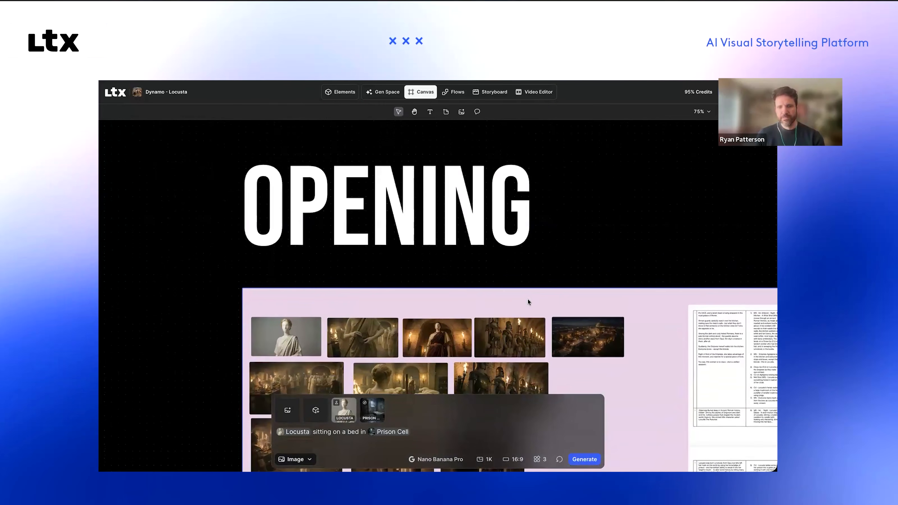
scroll(528, 301, up, 8)
scroll(528, 299, down, 20)
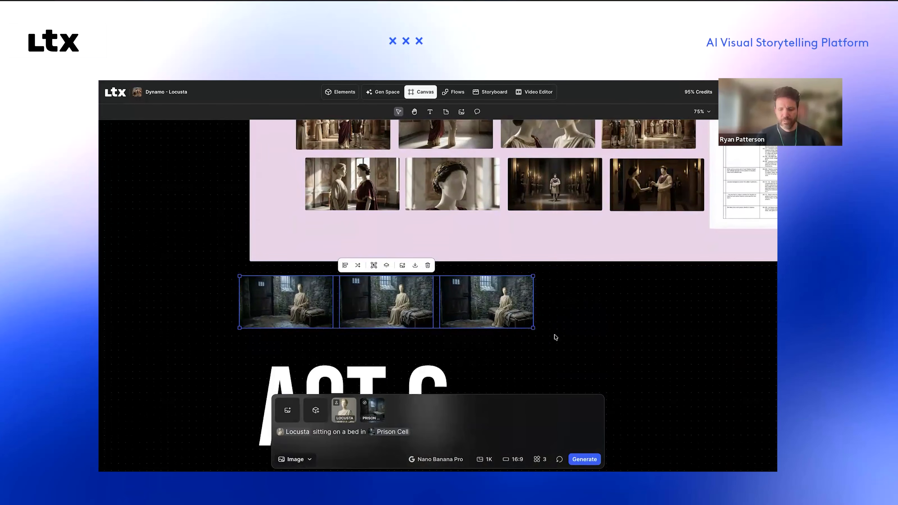
Step: Compare the three generated images of Locusta in the Prison Cell up close for character and location consistency
scroll(466, 327, up, 3)
scroll(466, 327, up, 6)
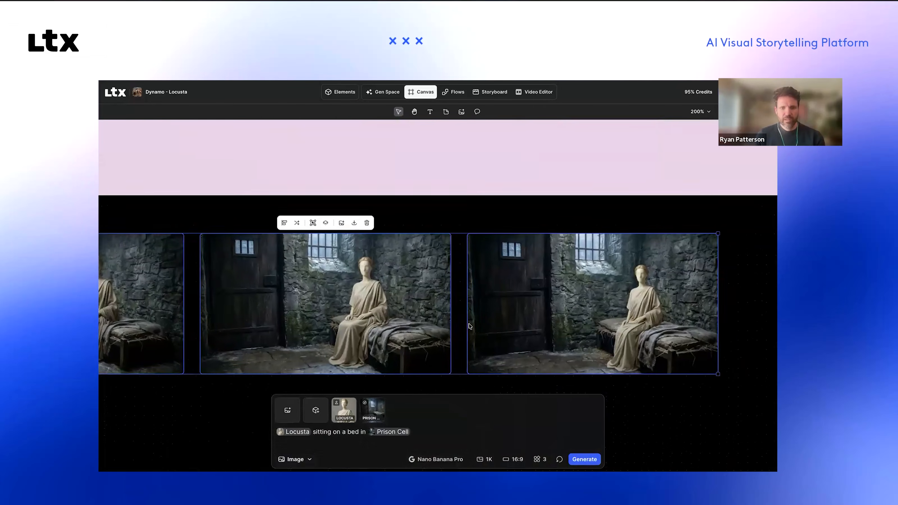
scroll(396, 286, left, 3)
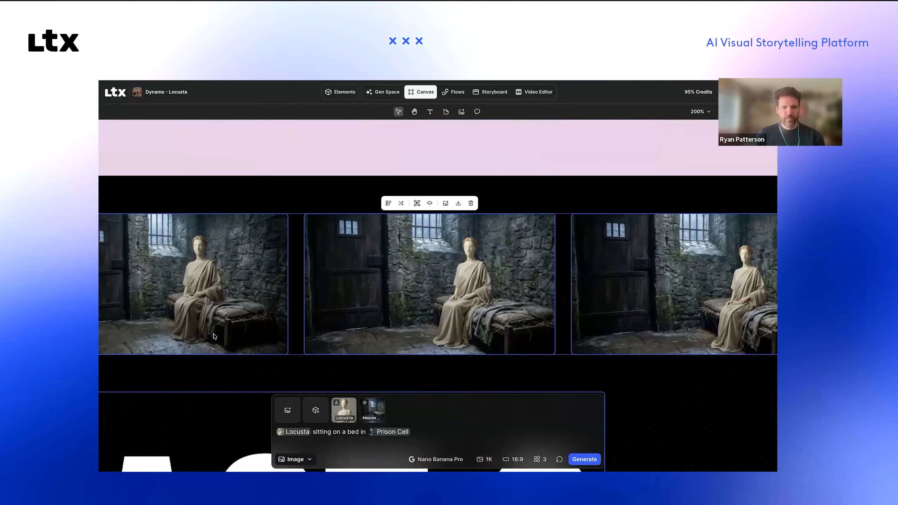
click(185, 402)
scroll(596, 307, right, 7)
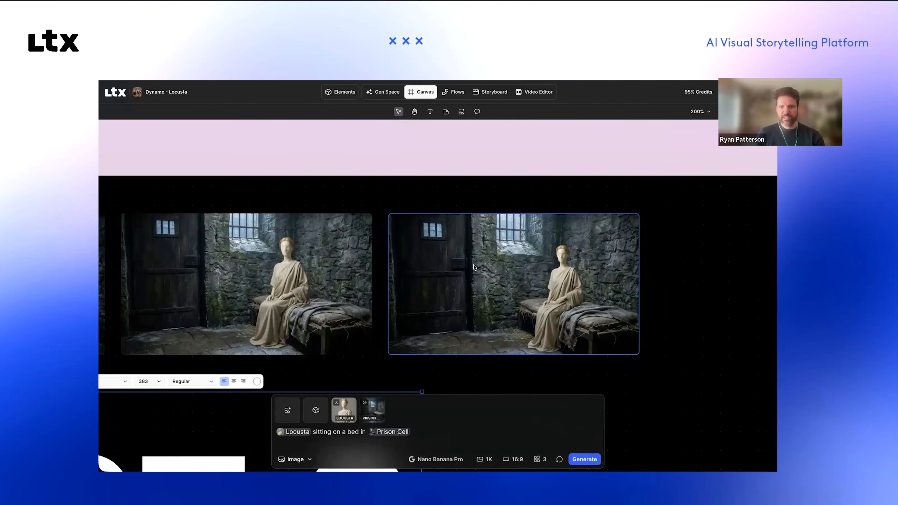
key(ctrl+minus)
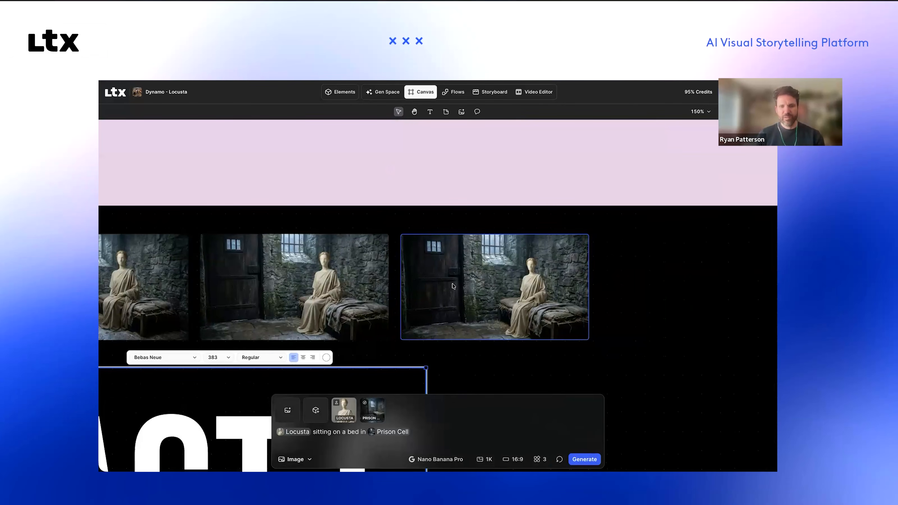
scroll(270, 318, down, 1)
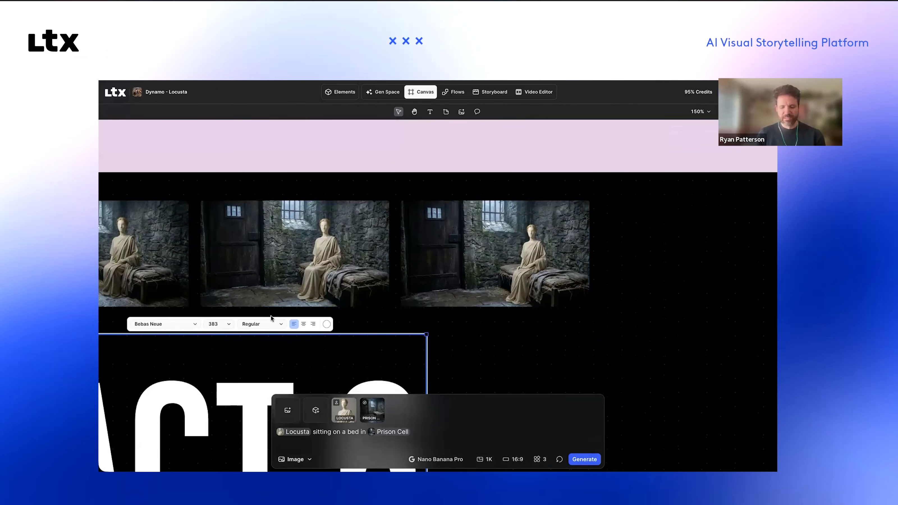
click(492, 359)
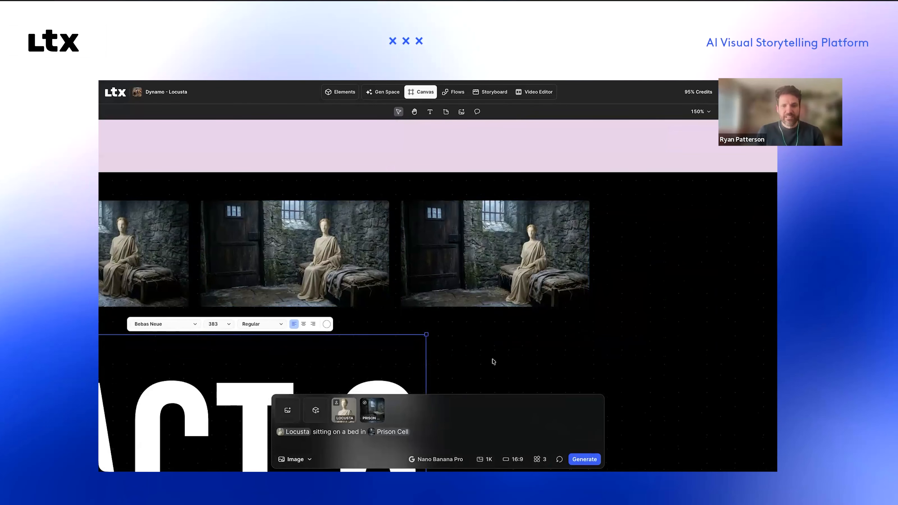
Step: Examine the Museum video board below Act 6, watching the bust and painting clips up close before viewing the whole board
scroll(495, 359, down, 2)
scroll(497, 358, down, 5)
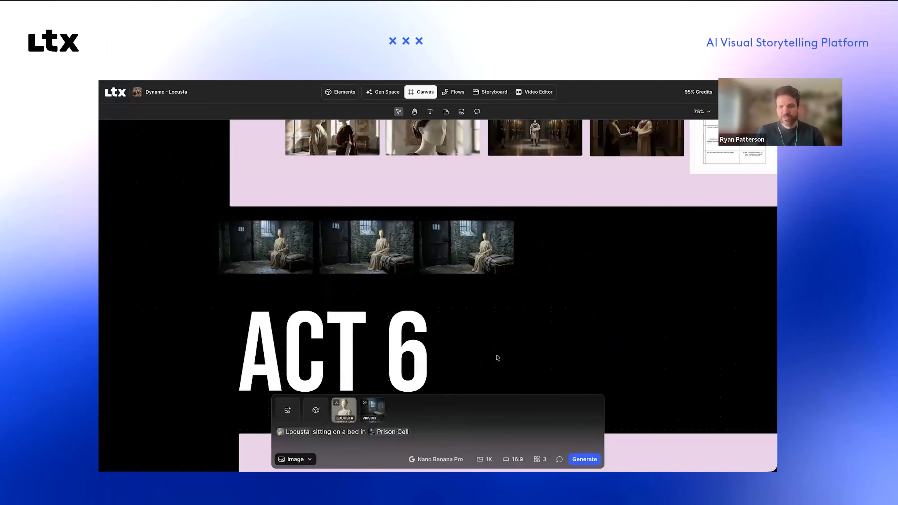
scroll(497, 357, down, 5)
scroll(497, 356, down, 15)
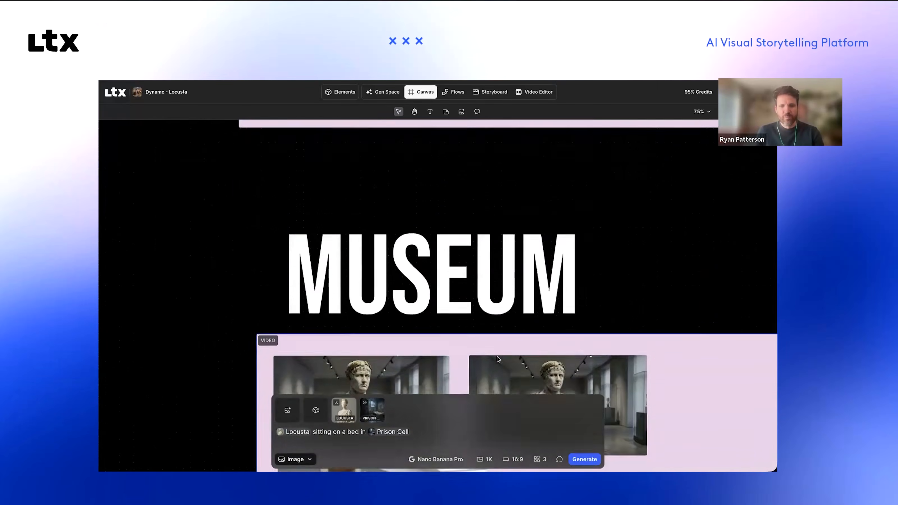
scroll(196, 325, down, 1)
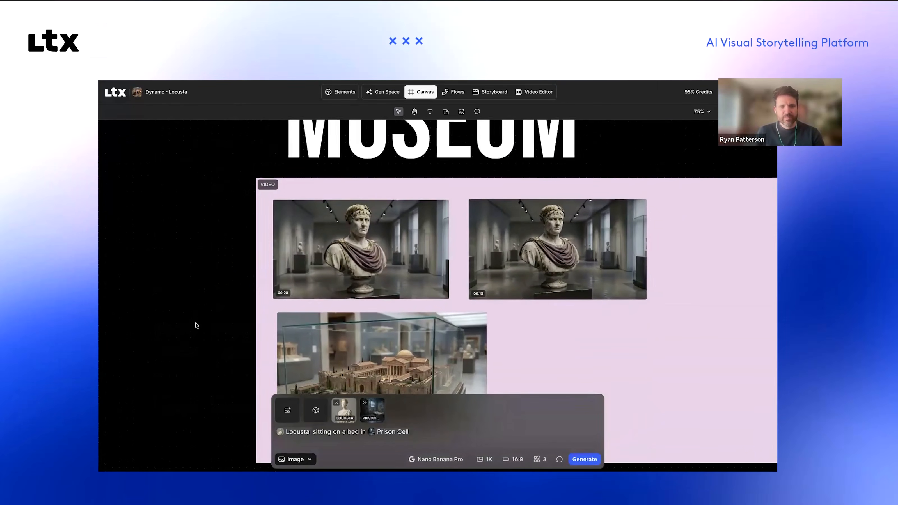
scroll(186, 321, up, 2)
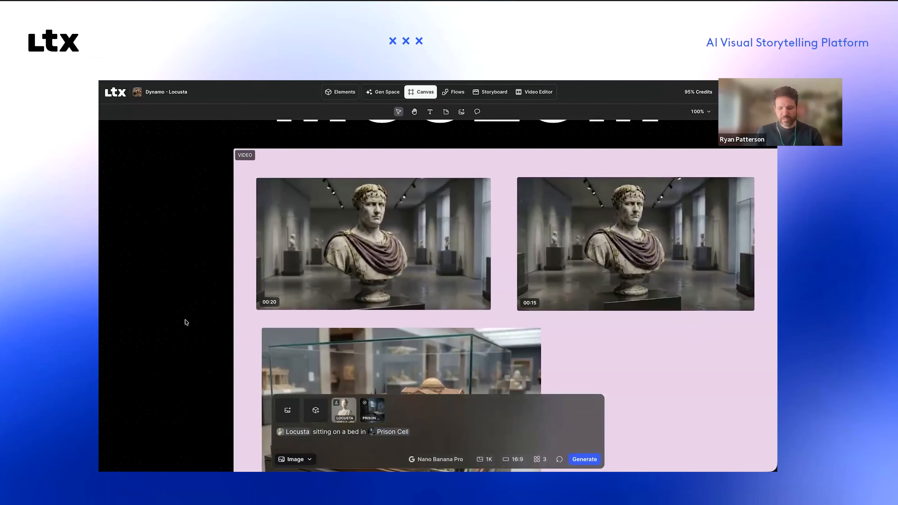
scroll(185, 321, up, 2)
scroll(183, 319, up, 1)
scroll(184, 319, left, 1)
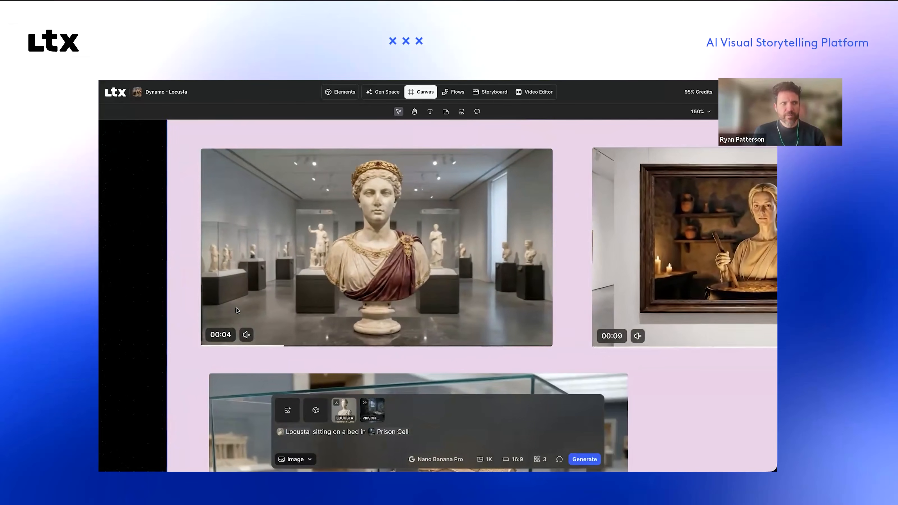
scroll(236, 307, up, 1)
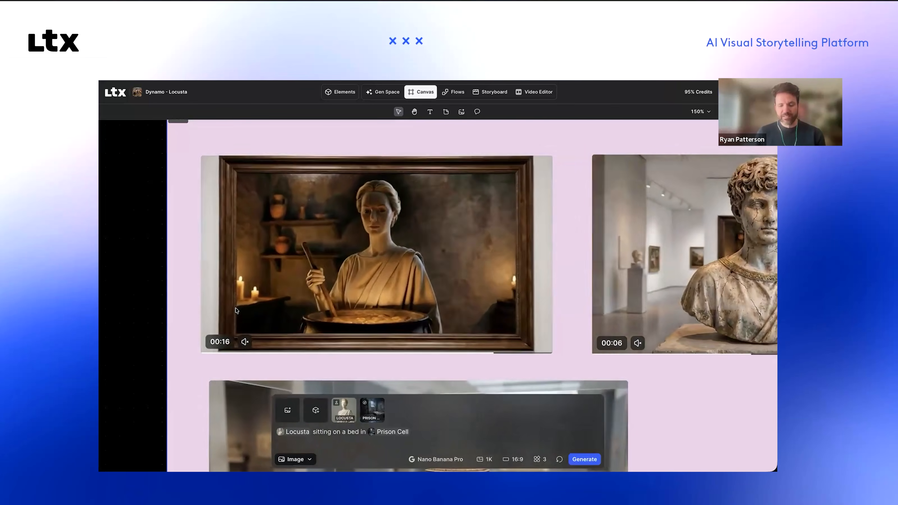
scroll(241, 308, up, 1)
scroll(241, 309, left, 1)
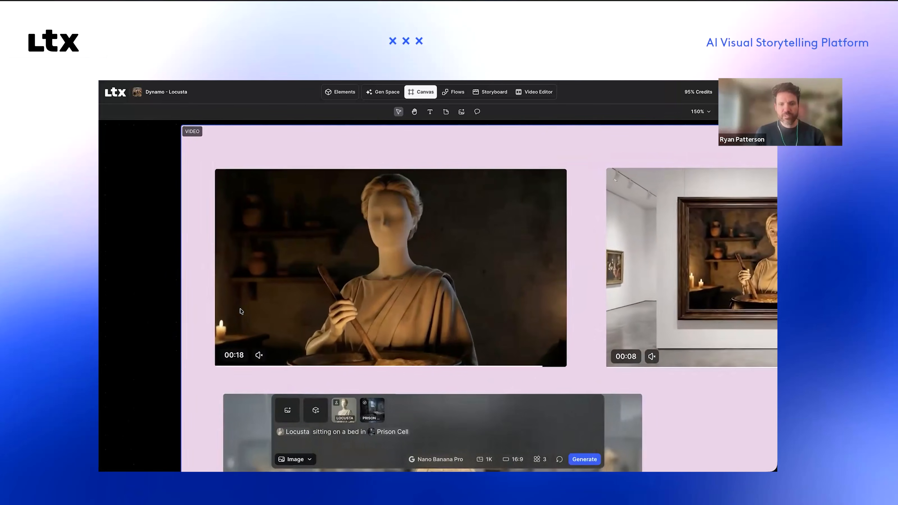
scroll(241, 312, right, 1)
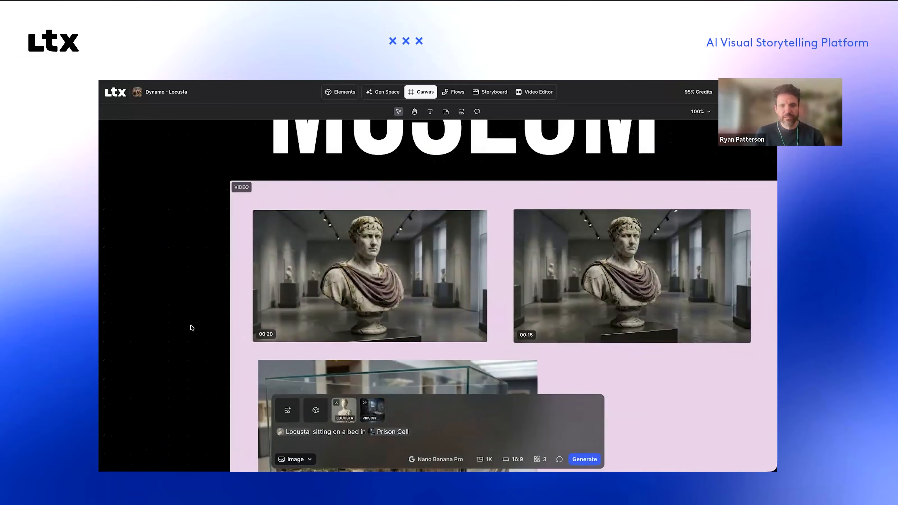
key(super+minus)
scroll(192, 327, right, 6)
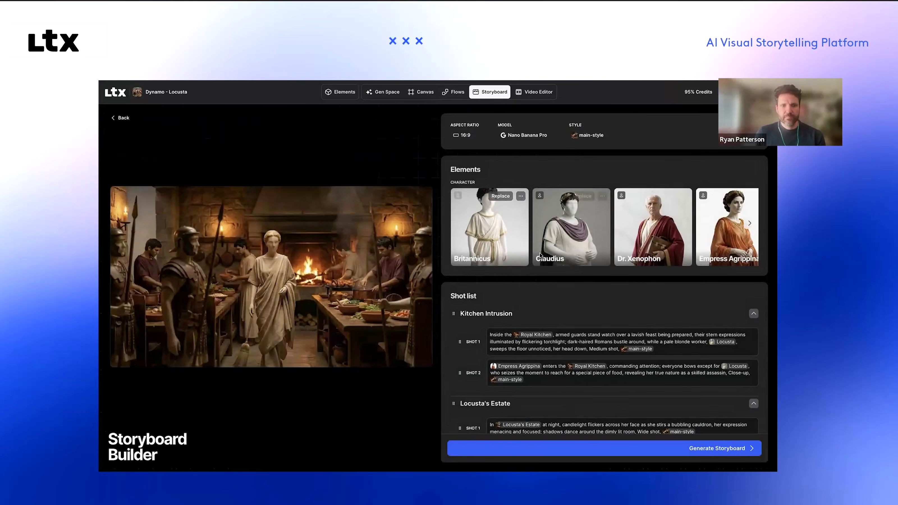
Step: Switch back to the Storyboard Builder and read its shot list from Kitchen Intrusion through Agrippina's Seduction
scroll(540, 253, down, 3)
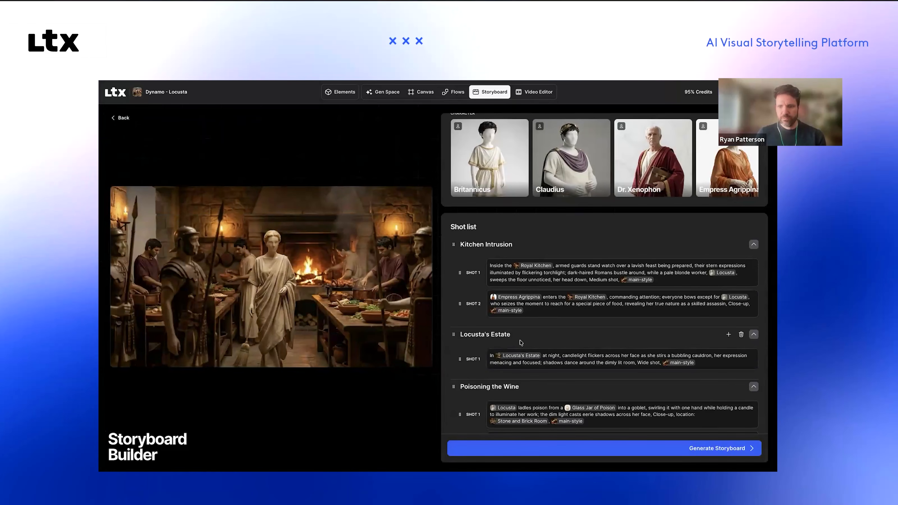
scroll(460, 283, down, 3)
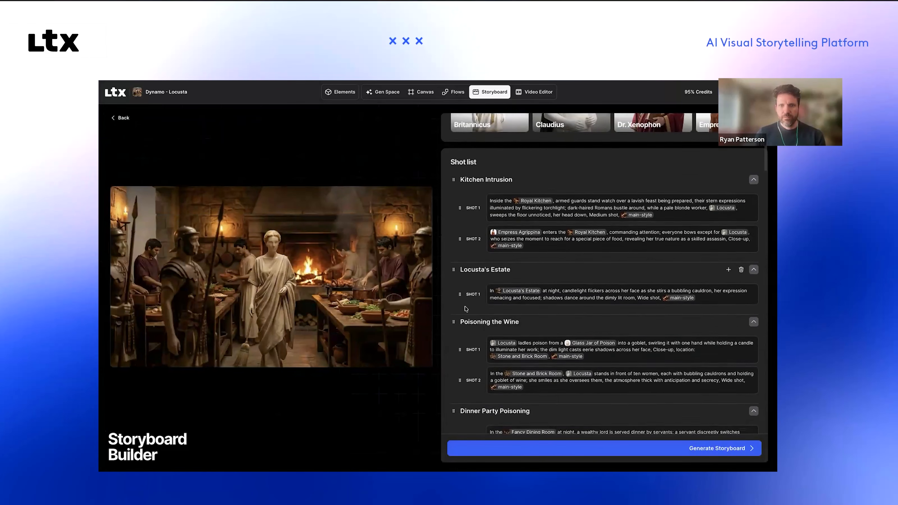
scroll(568, 145, up, 5)
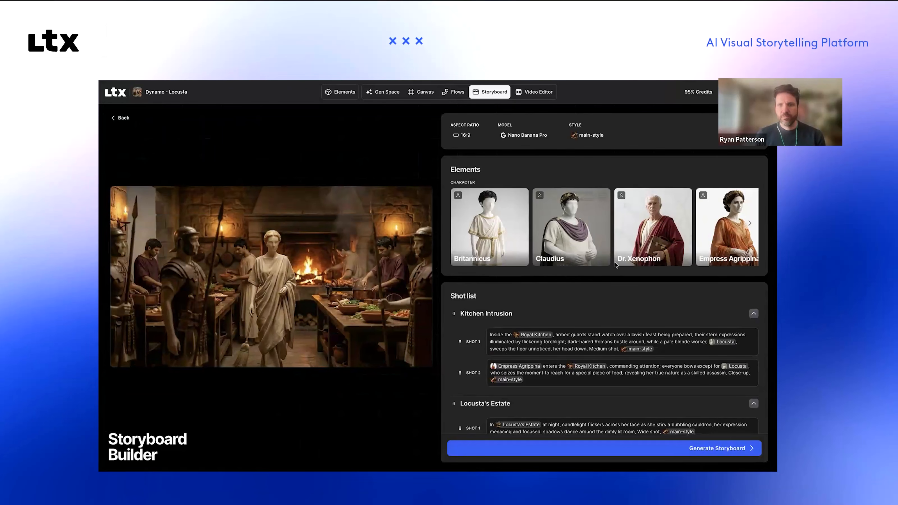
scroll(614, 262, down, 15)
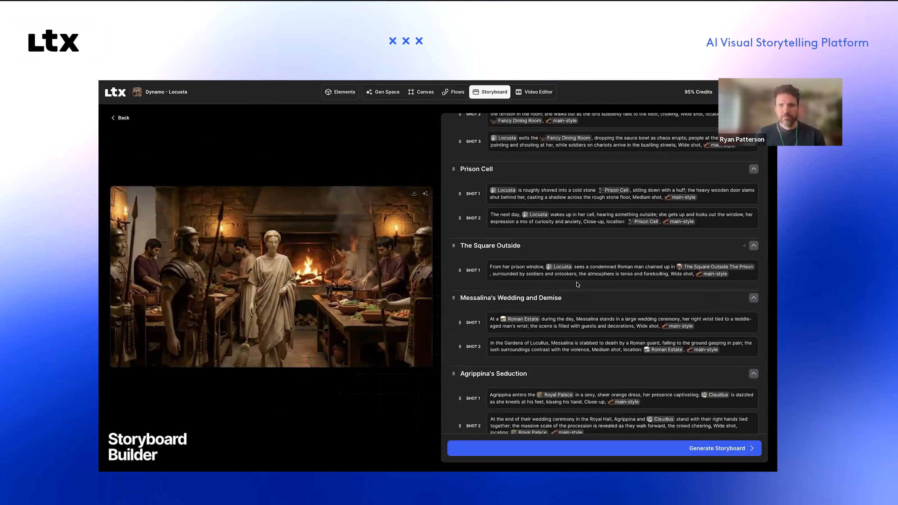
scroll(577, 285, up, 5)
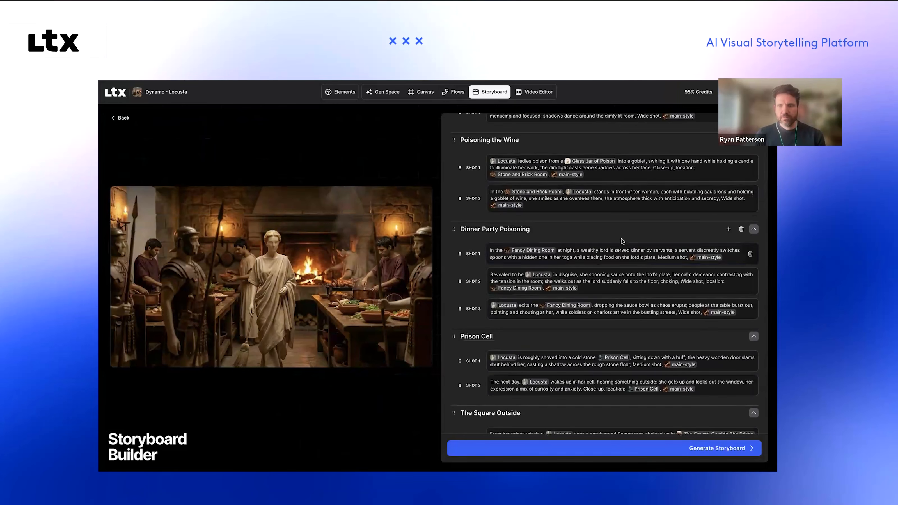
scroll(622, 242, up, 10)
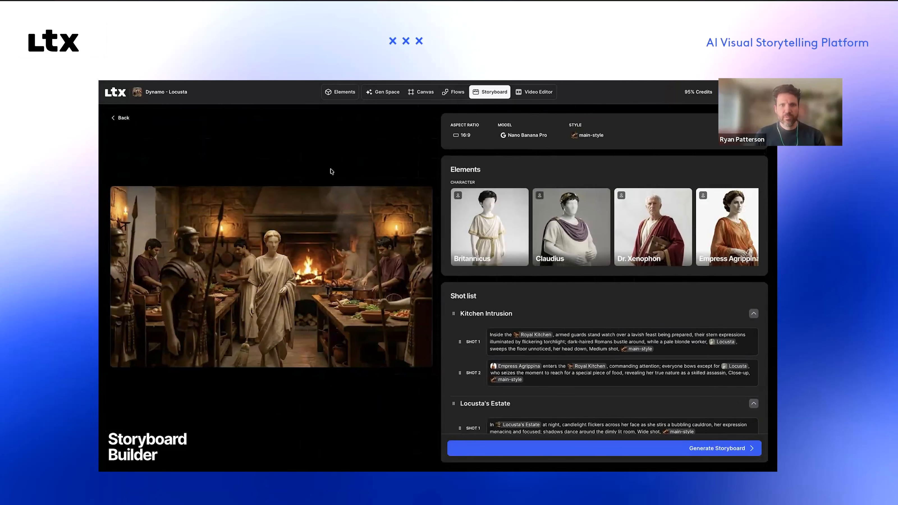
click(116, 118)
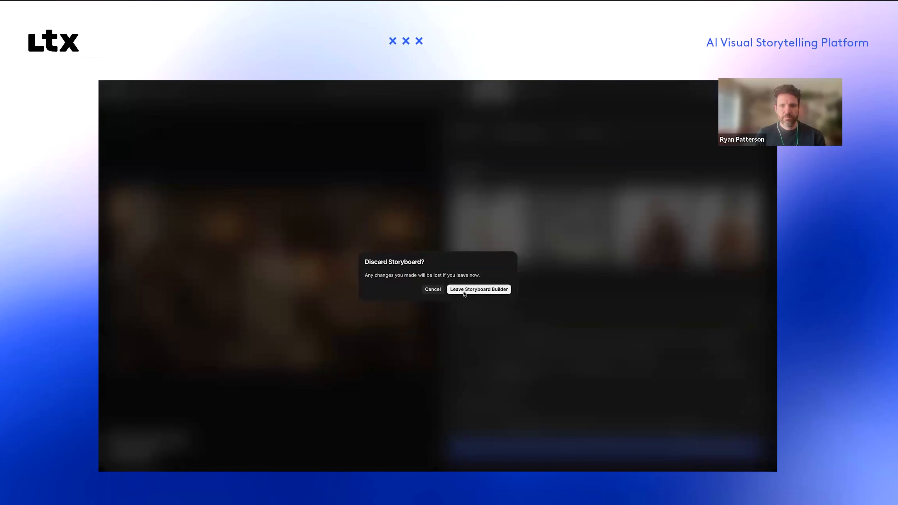
click(434, 290)
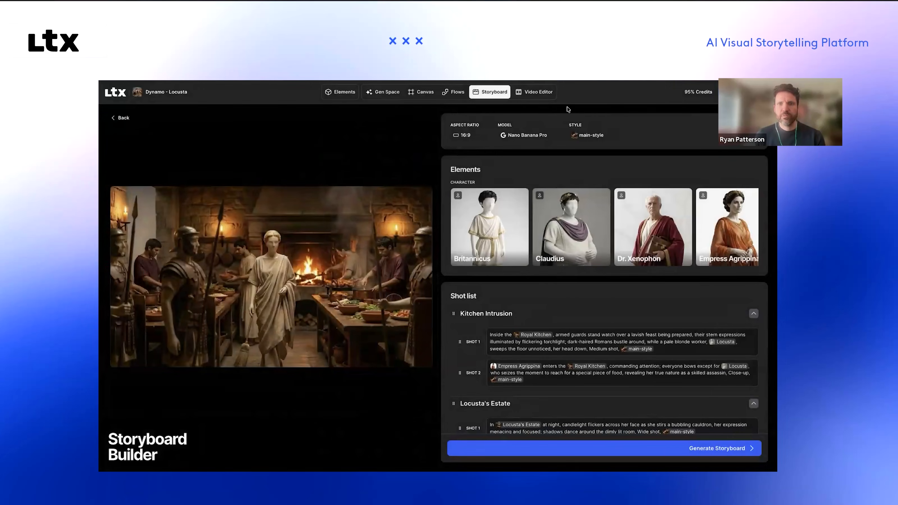
click(537, 92)
click(490, 93)
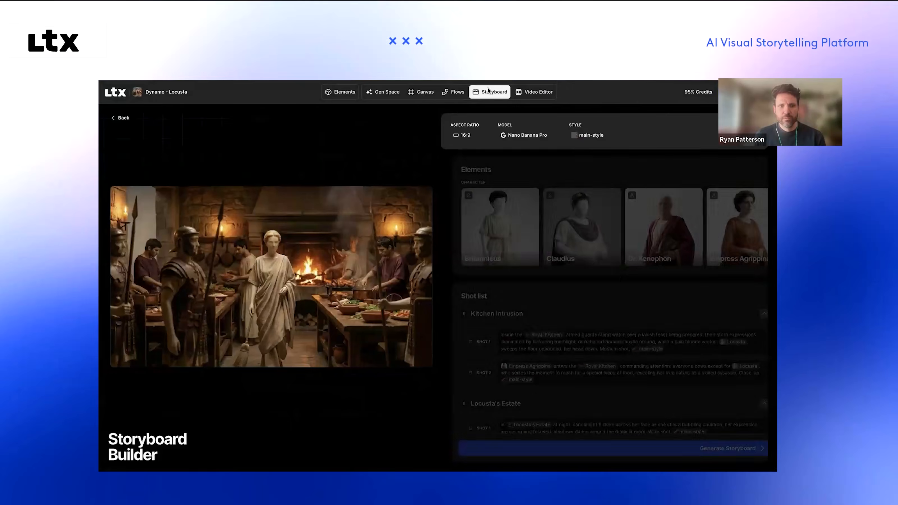
Step: Look over the remaining shot list, generate the storyboard from it, and check the first scenes down to Poisoning the Wine
scroll(595, 197, down, 8)
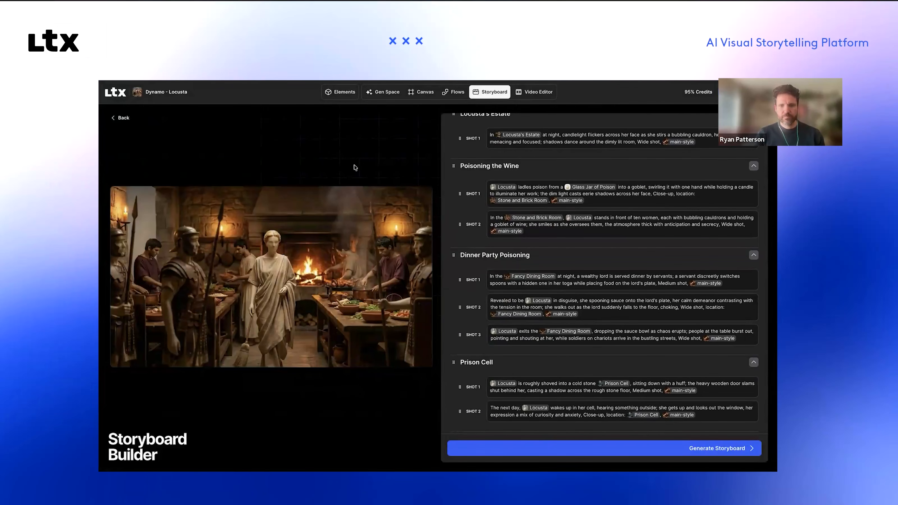
key(super+minus)
key(super+plus)
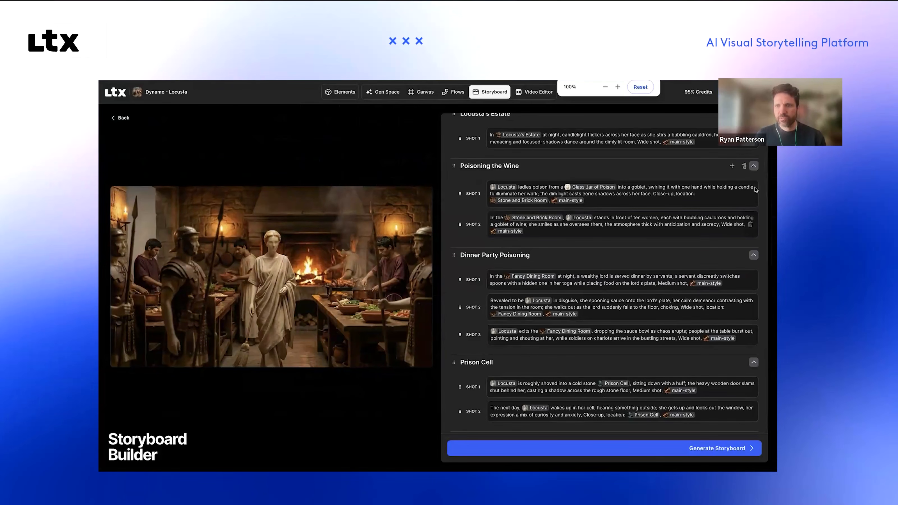
scroll(546, 233, down, 15)
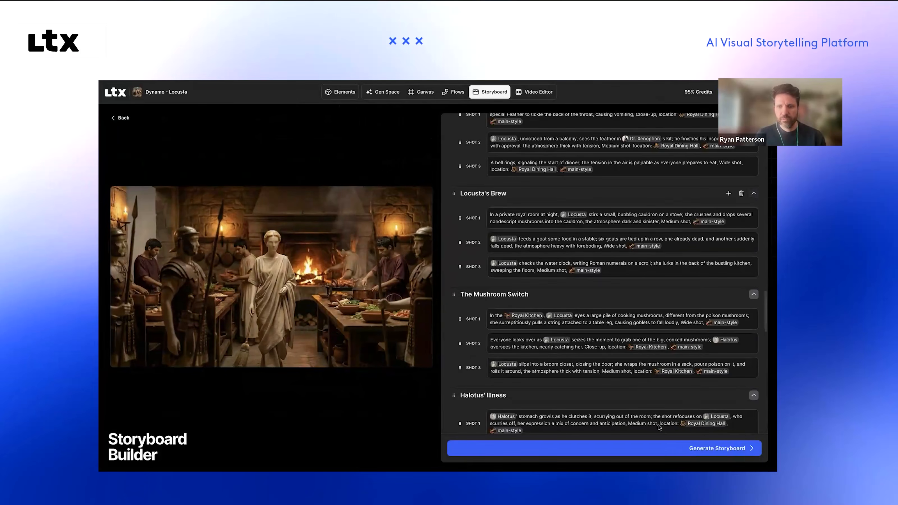
click(666, 448)
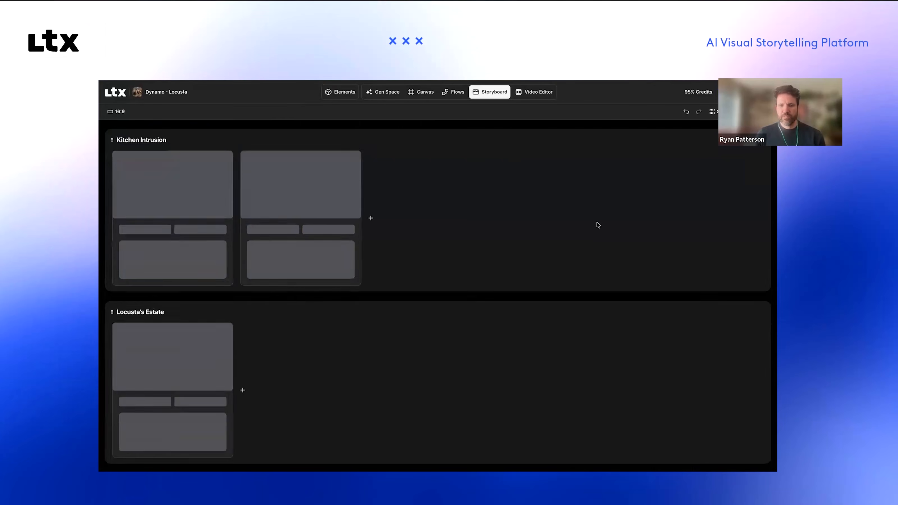
scroll(472, 254, down, 15)
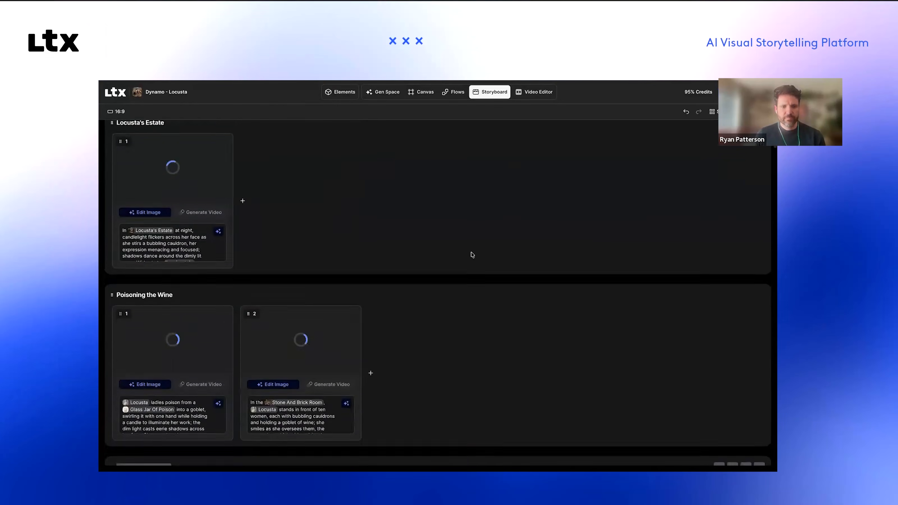
scroll(472, 253, up, 10)
scroll(366, 138, up, 1)
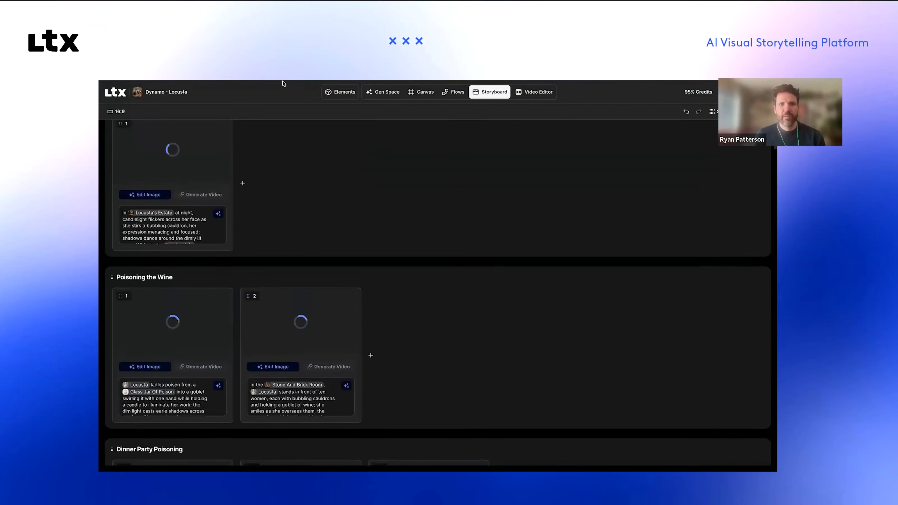
Step: Go back to the canvas and survey all the act boards from Museum up to the Characters and Locations boards
click(421, 94)
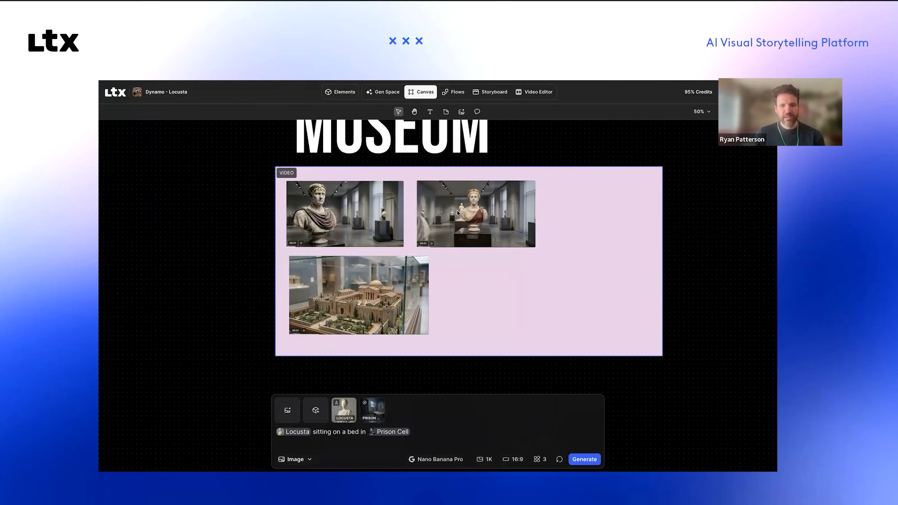
scroll(457, 211, down, 3)
scroll(456, 212, up, 5)
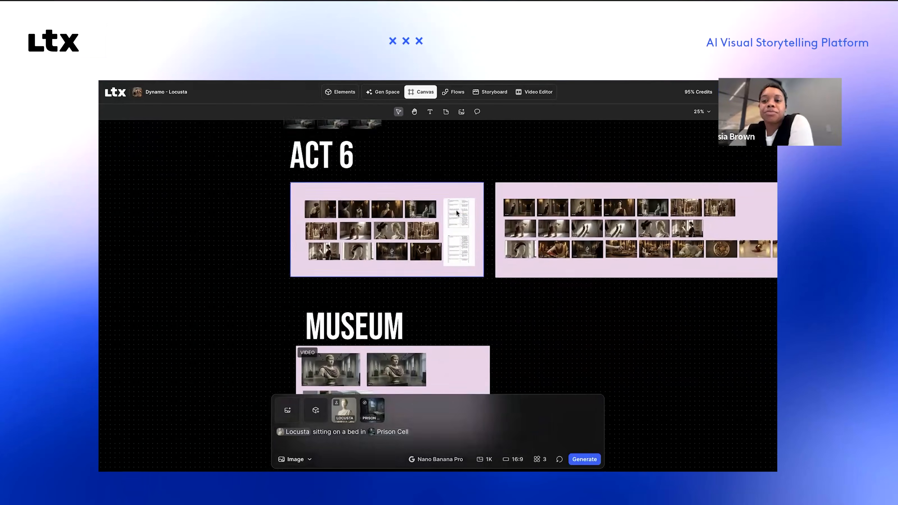
scroll(456, 212, down, 4)
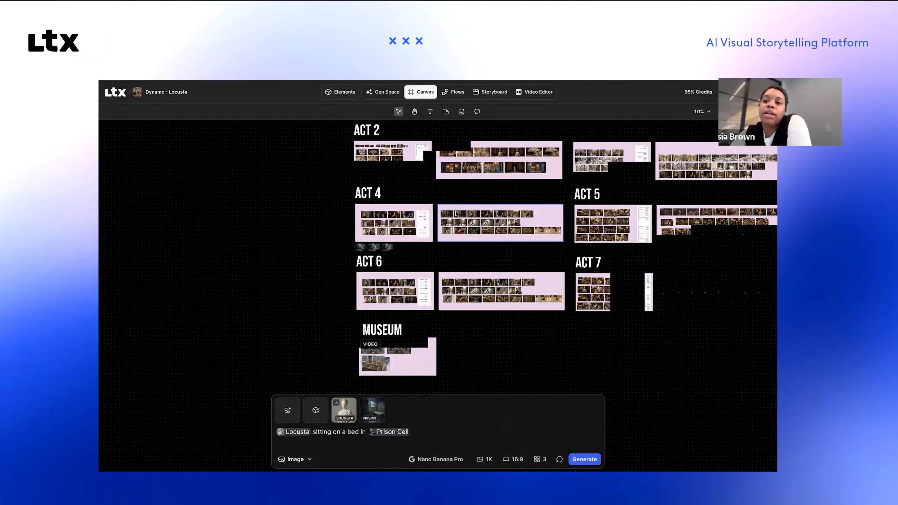
scroll(457, 215, right, 3)
scroll(457, 214, up, 3)
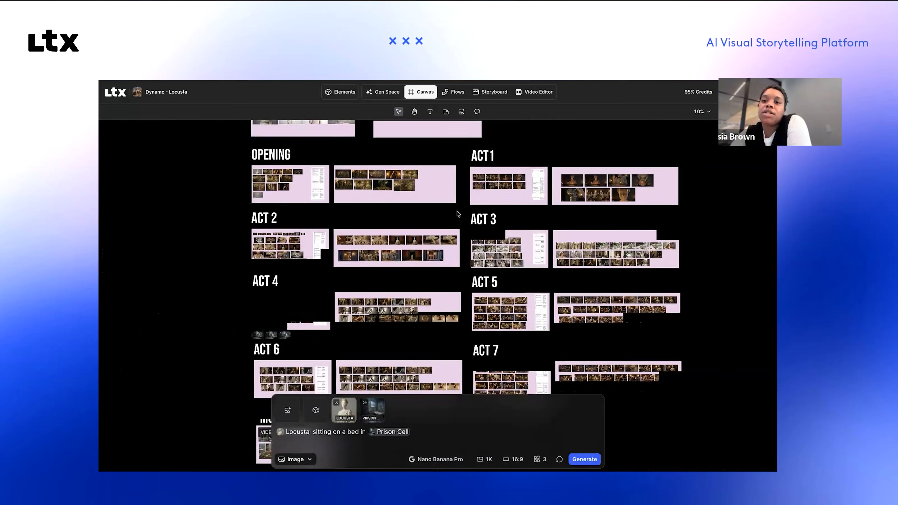
scroll(457, 213, up, 1)
scroll(456, 213, left, 1)
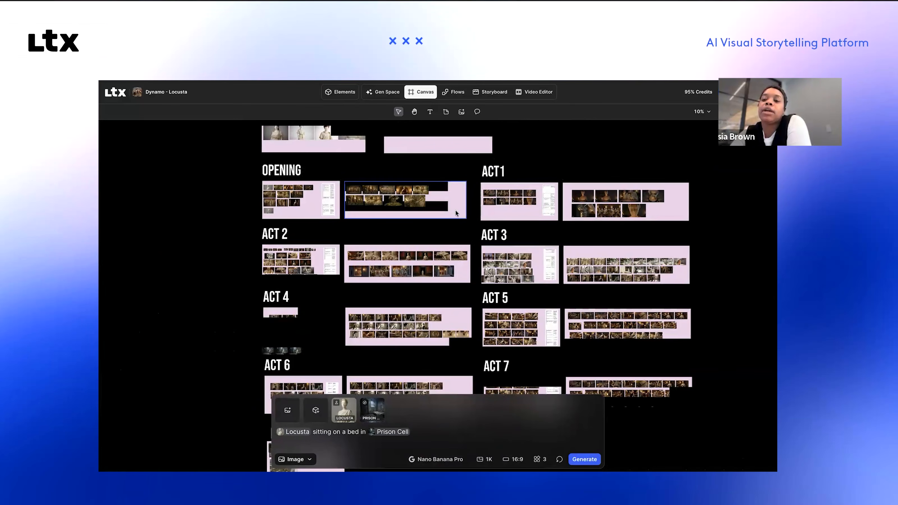
scroll(455, 211, up, 1)
scroll(456, 212, up, 3)
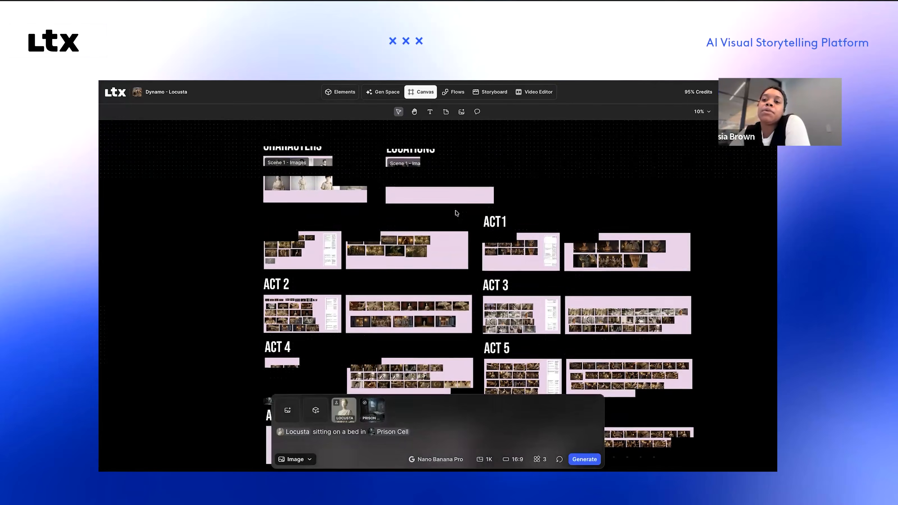
scroll(456, 213, up, 1)
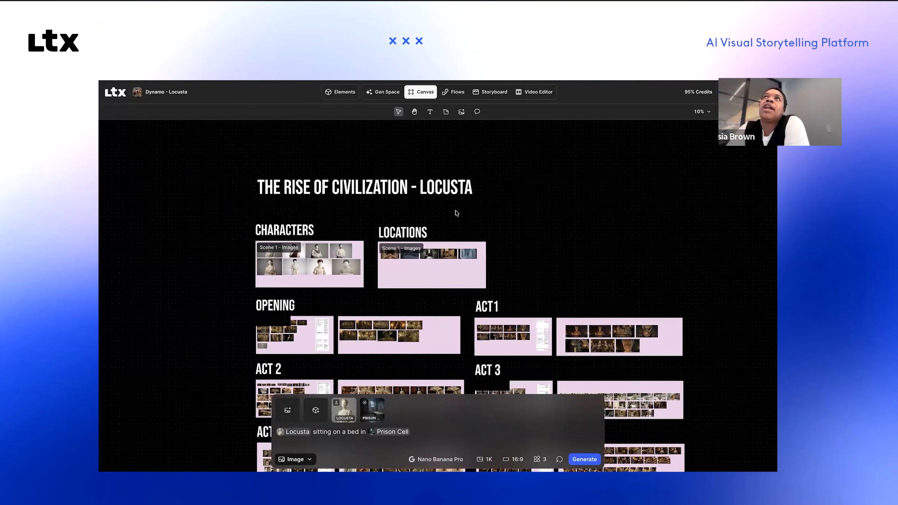
scroll(456, 213, up, 1)
Step: Open the project's Elements collection and look over its saved characters, locations and objects
click(344, 92)
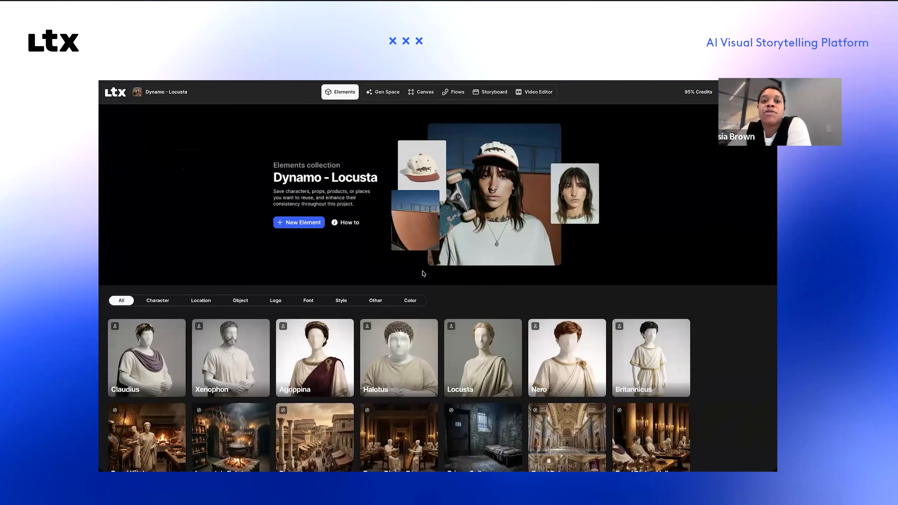
mouse_move(402, 327)
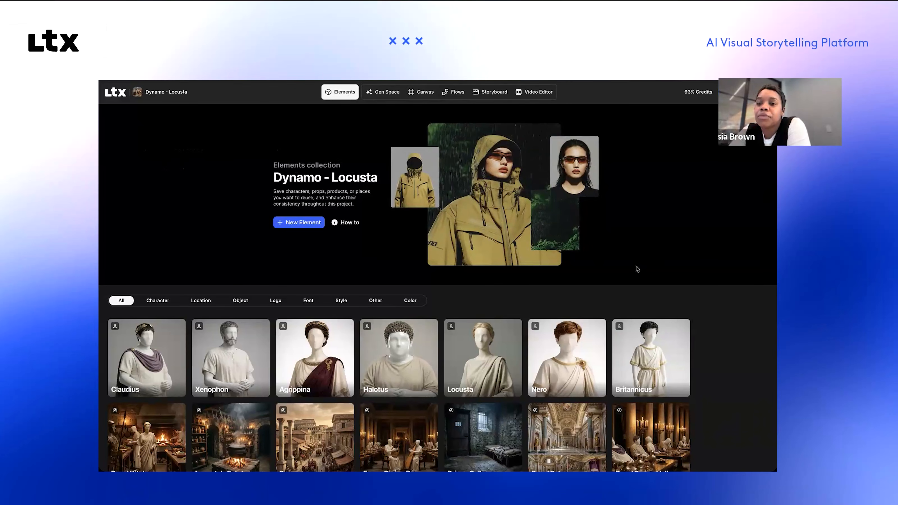
scroll(637, 269, down, 2)
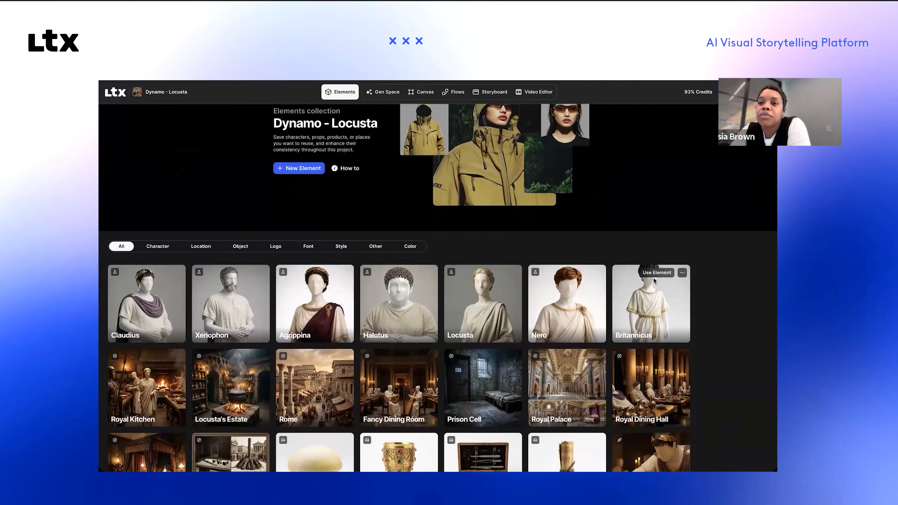
scroll(538, 226, down, 1)
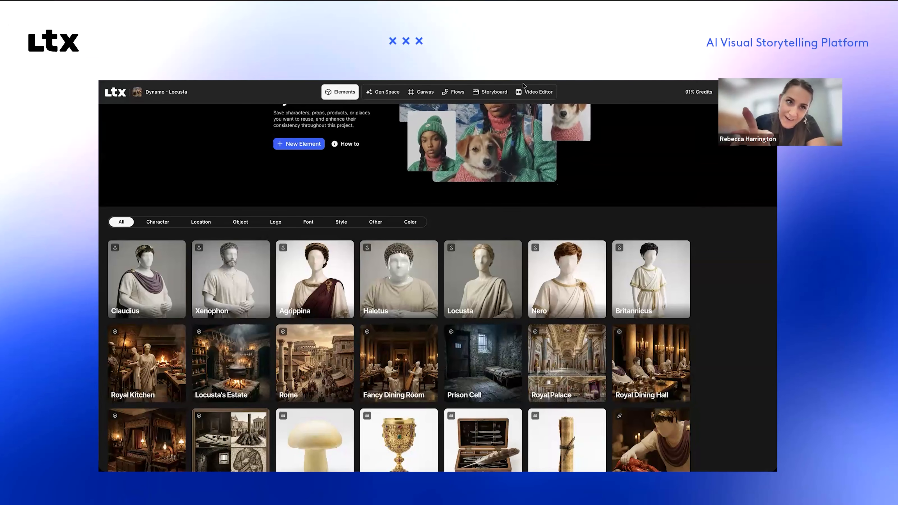
Step: Return to the storyboard and review the shots from Kitchen Intrusion through Agrippina's Seduction
click(494, 92)
scroll(554, 226, down, 4)
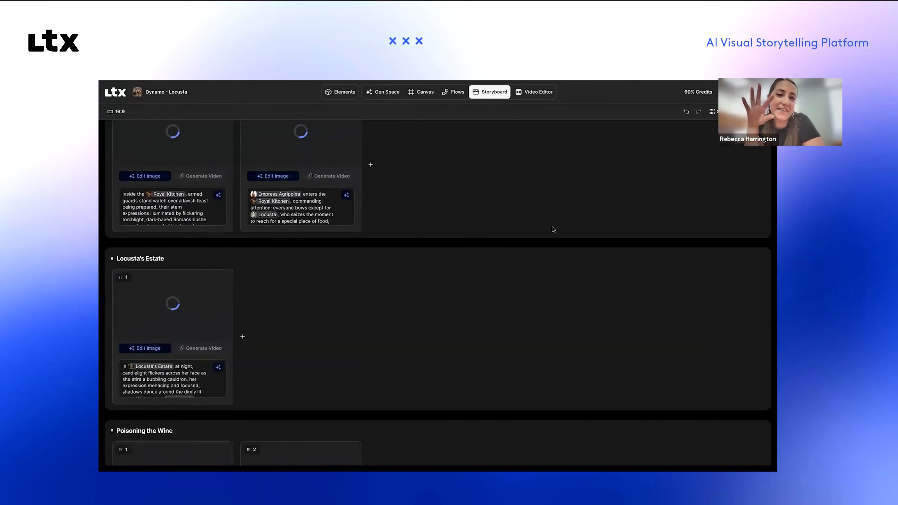
scroll(554, 229, down, 12)
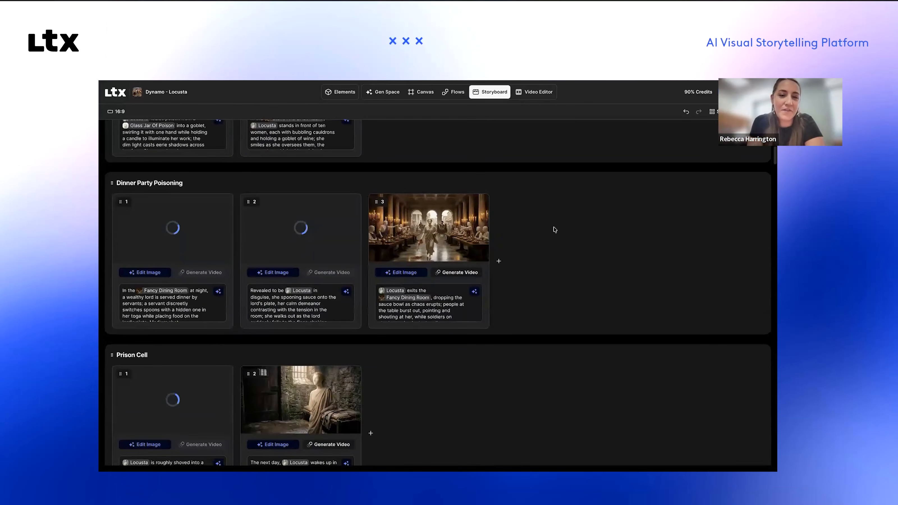
scroll(554, 229, down, 8)
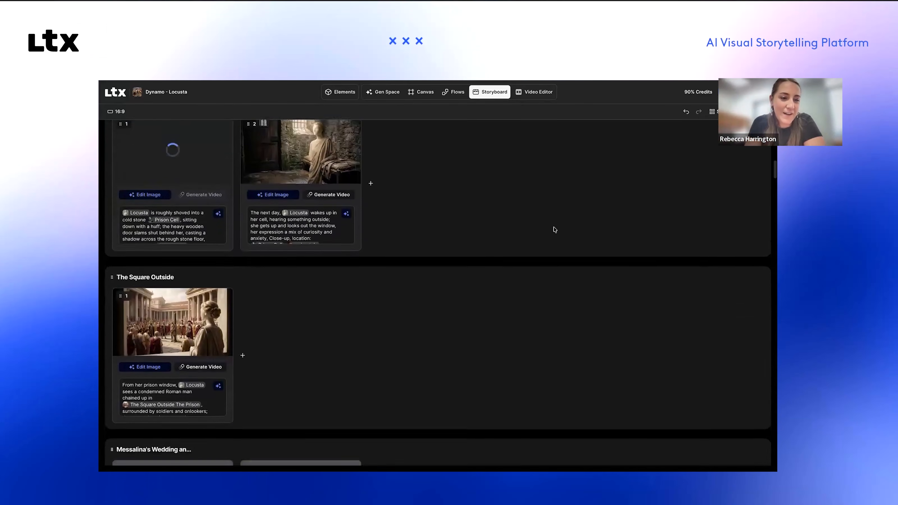
scroll(555, 229, up, 1)
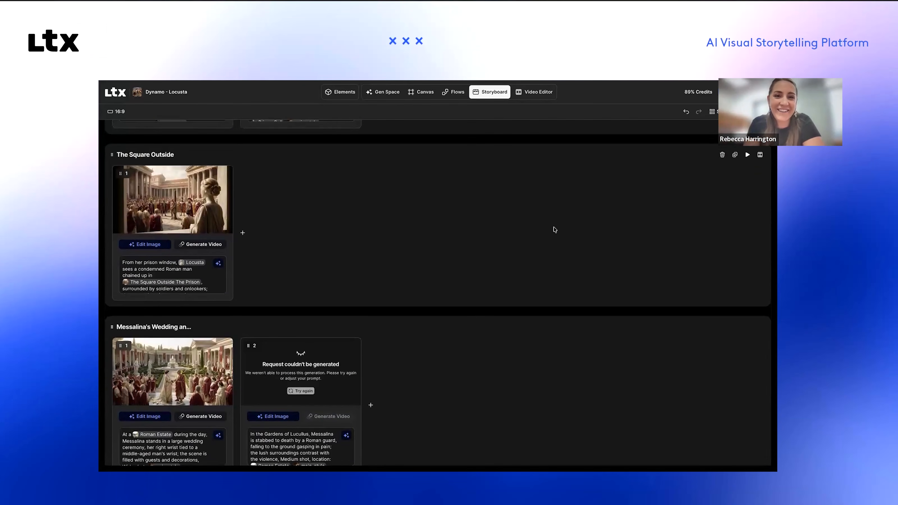
scroll(554, 229, down, 4)
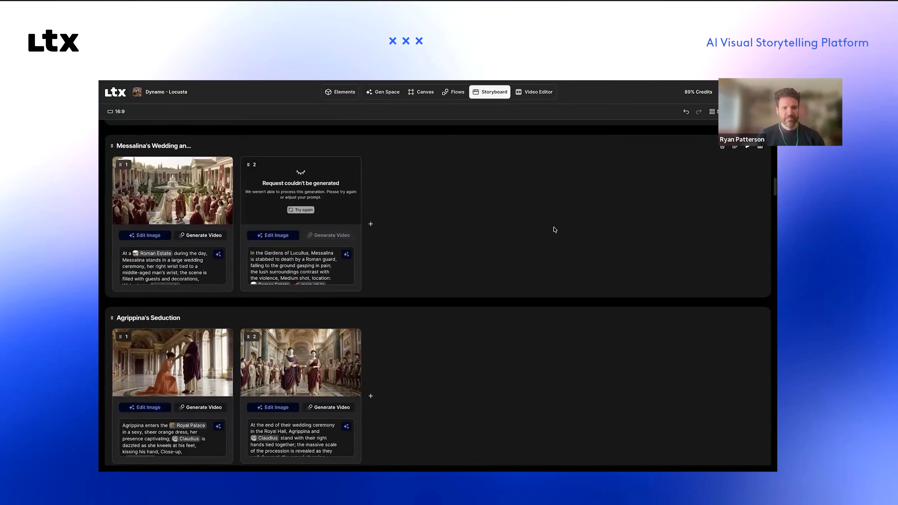
Step: Examine the storyboard shots from Britannicus' House Arrest through Nero's Ascent and Agrippina's Scheming to Locusta Summoned
scroll(554, 229, down, 9)
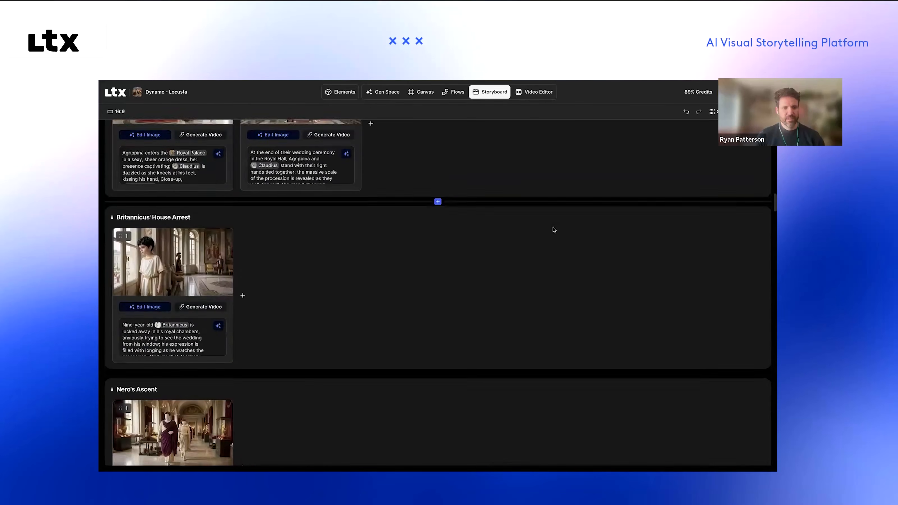
scroll(555, 229, down, 3)
scroll(555, 230, up, 7)
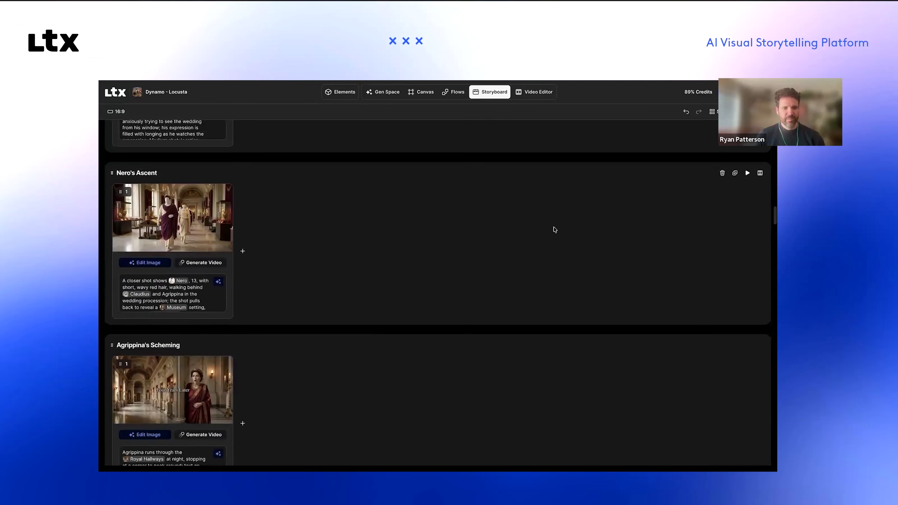
scroll(554, 230, down, 5)
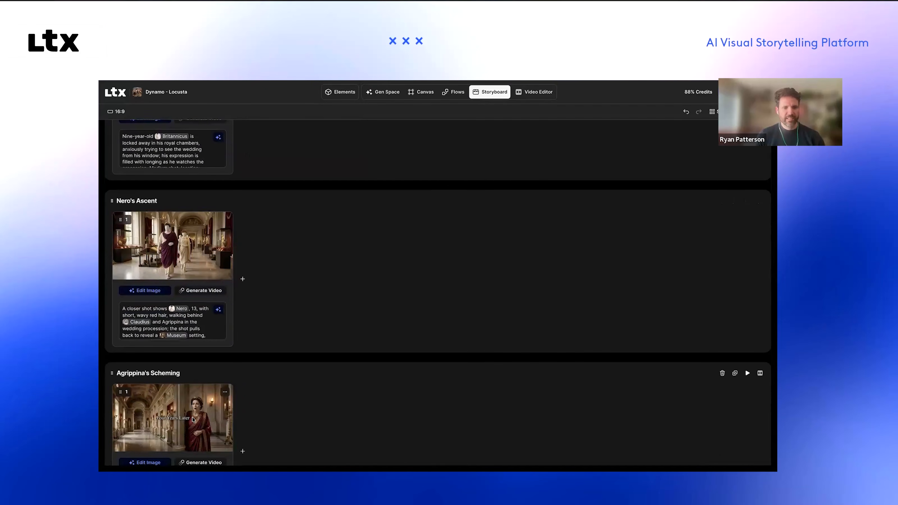
scroll(333, 412, down, 4)
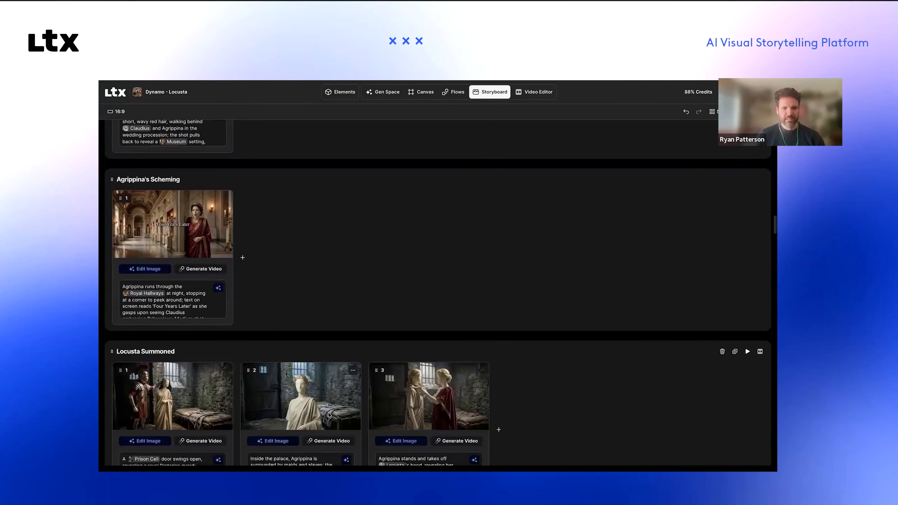
scroll(243, 409, up, 1)
scroll(243, 410, down, 4)
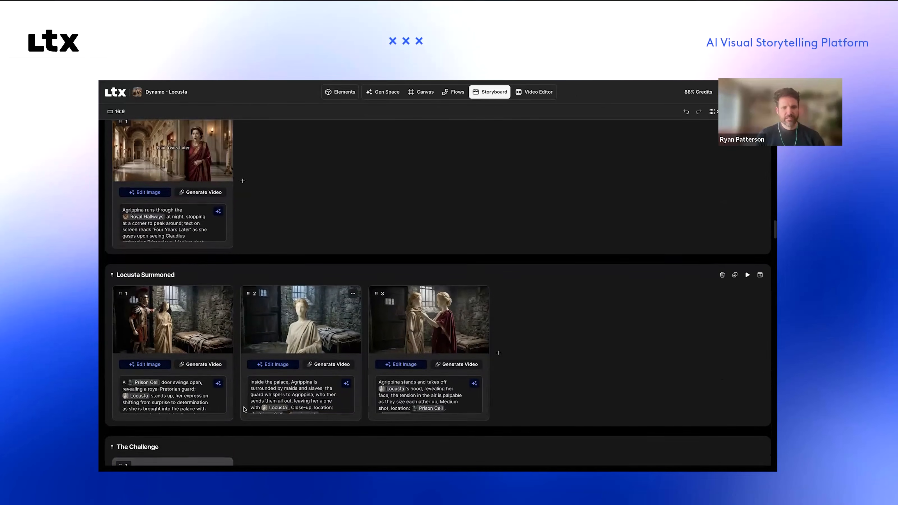
Step: Go back through the earlier storyboard scenes from Britannicus' House Arrest up to Messalina's Wedding
scroll(243, 409, up, 12)
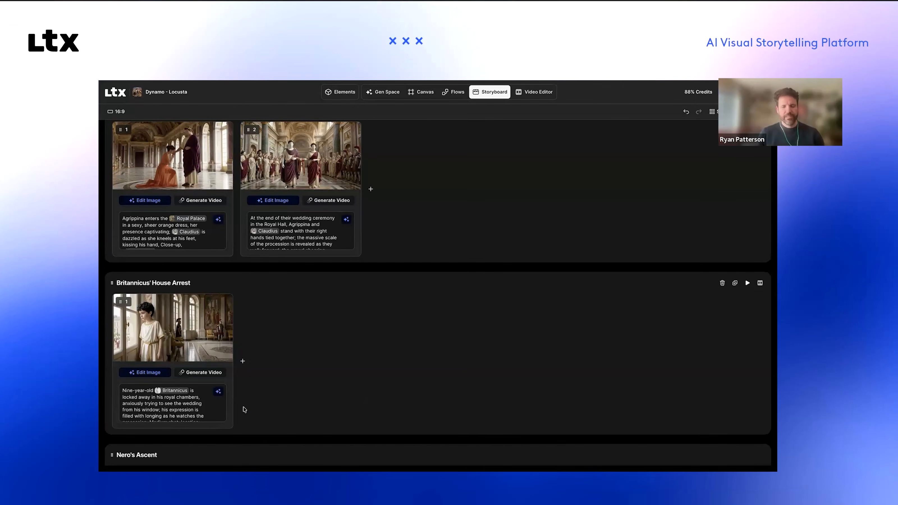
scroll(389, 385, up, 3)
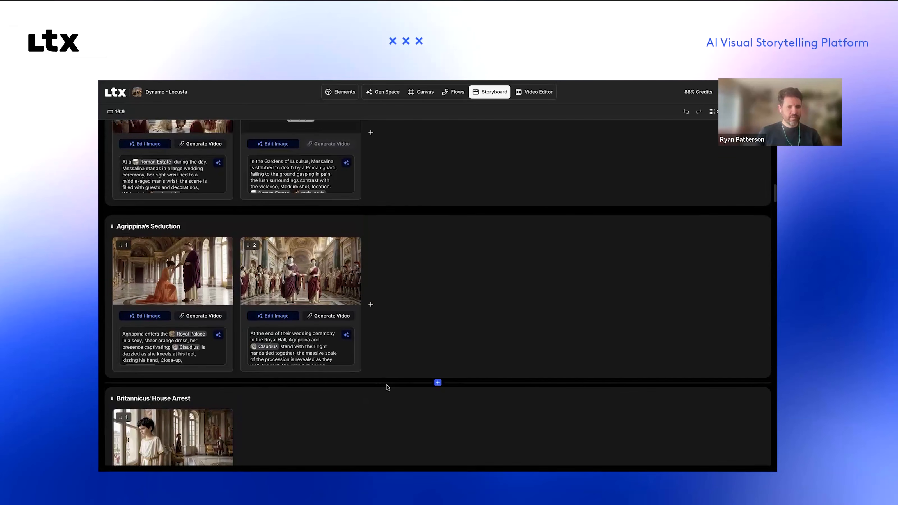
scroll(391, 385, up, 1)
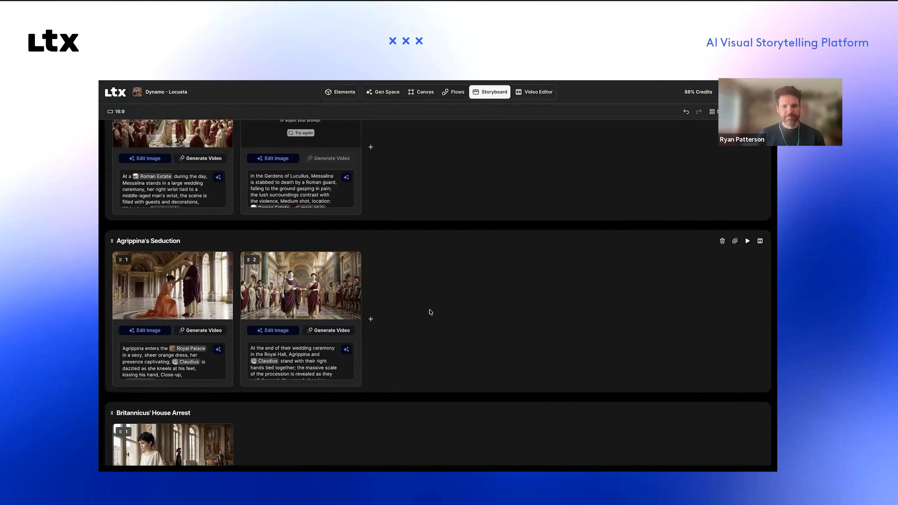
scroll(440, 325, up, 5)
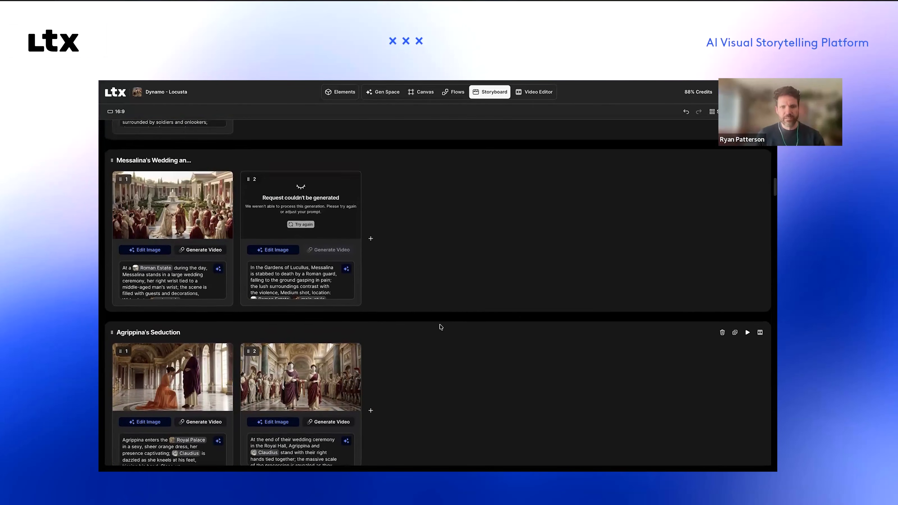
Step: Review the earlier storyboard scenes from Prison Cell back through Poisoning the Wine and Locusta's Estate to Kitchen Intrusion
scroll(439, 328, up, 15)
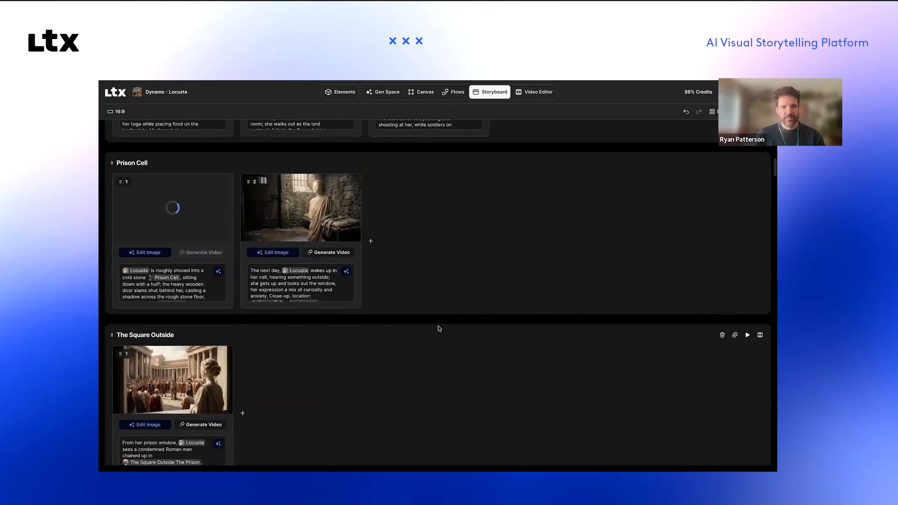
scroll(439, 329, up, 15)
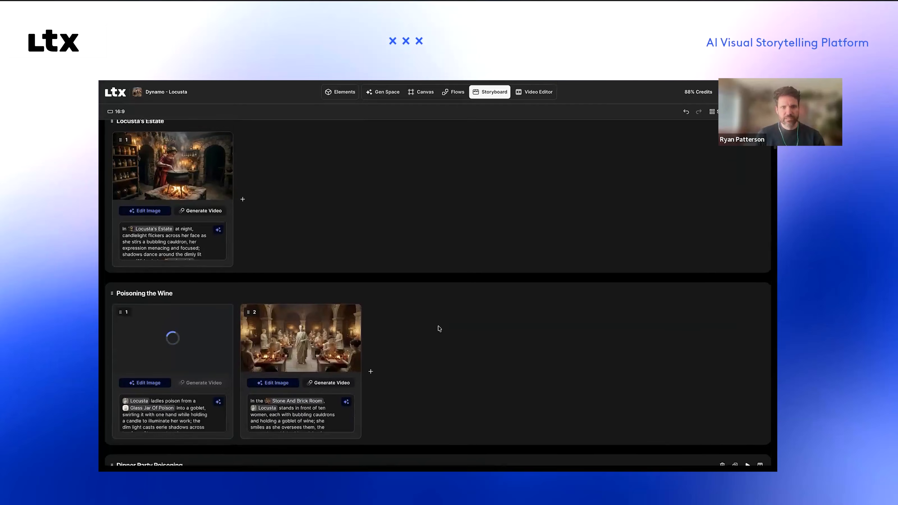
scroll(439, 329, up, 4)
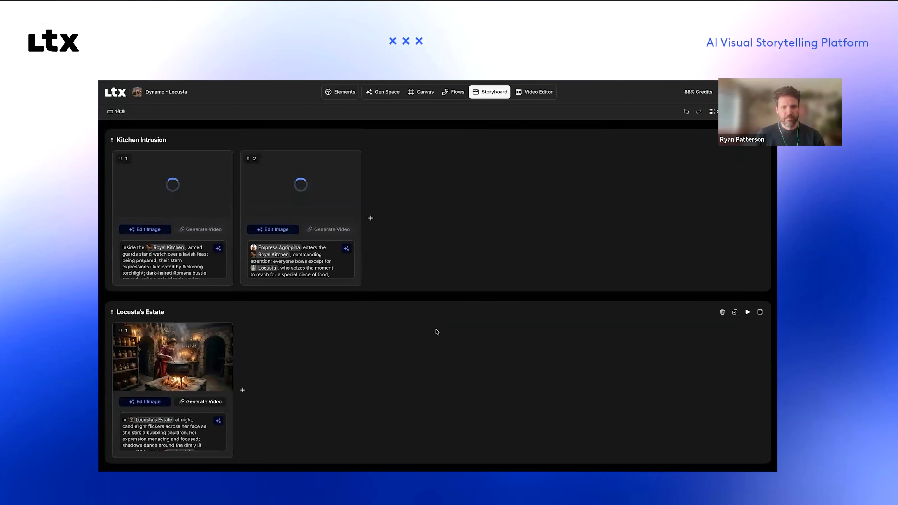
Step: On the project canvas, load the first image of the Act 6 board into the video generator as the starting frame
click(427, 95)
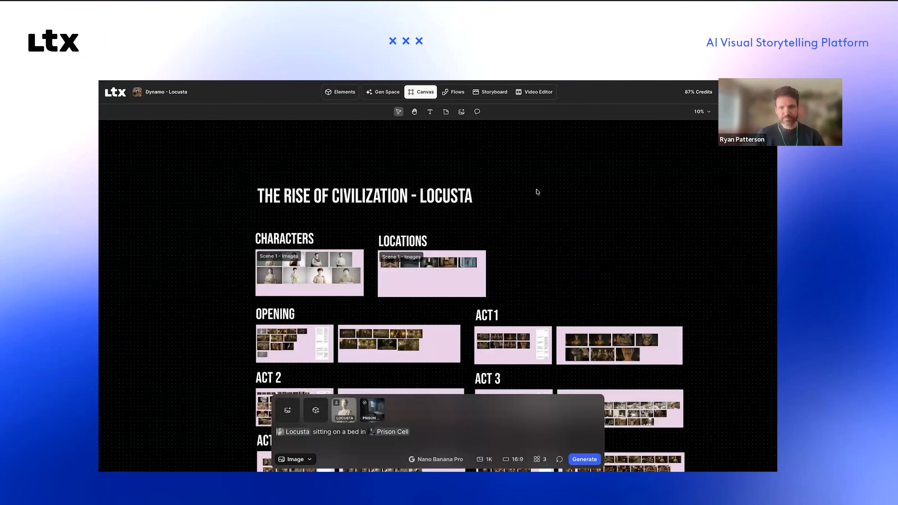
scroll(538, 192, down, 5)
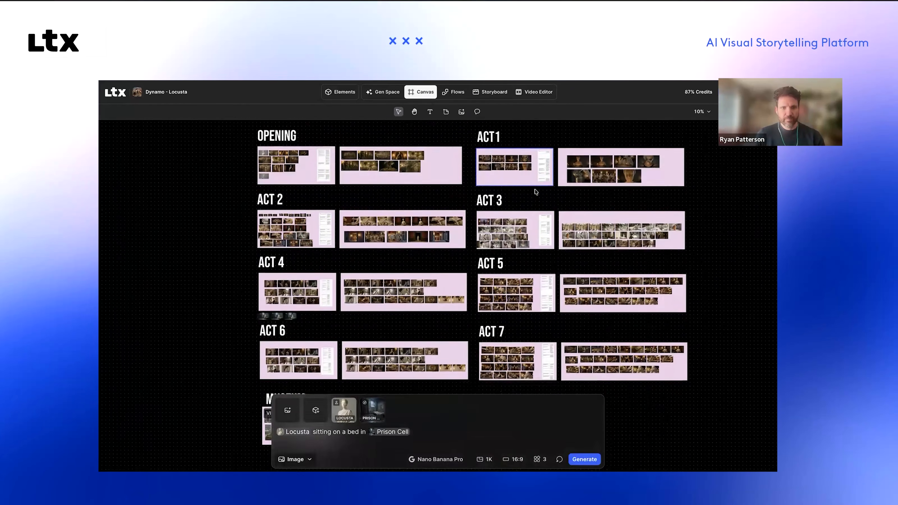
scroll(535, 191, down, 2)
scroll(535, 191, up, 5)
scroll(535, 192, left, 15)
scroll(535, 191, down, 2)
scroll(437, 191, left, 2)
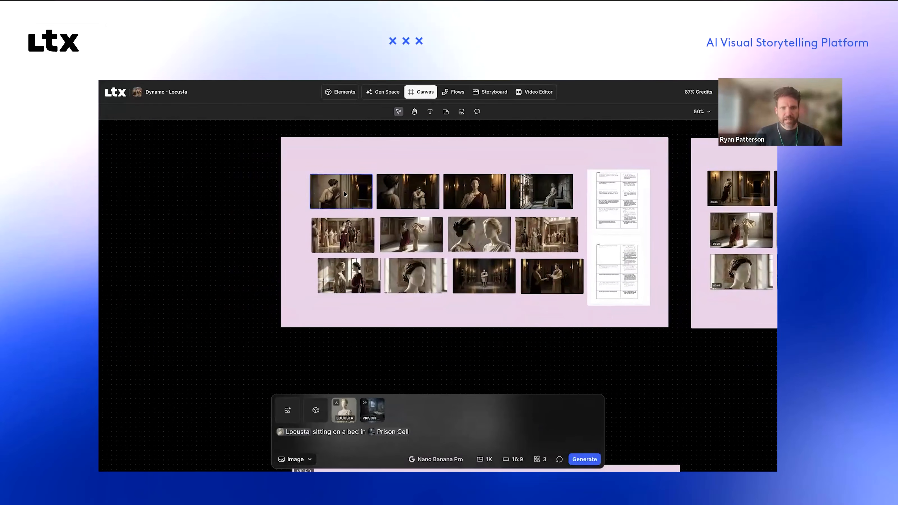
click(339, 187)
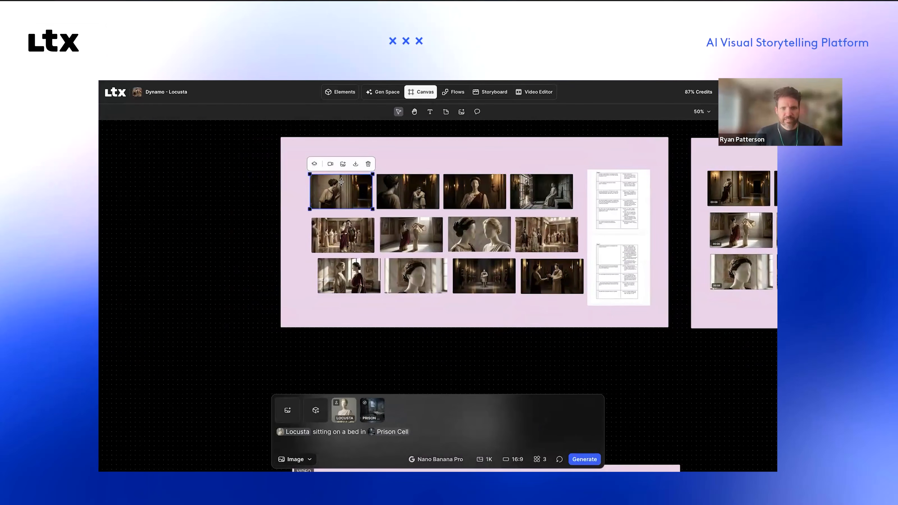
click(330, 164)
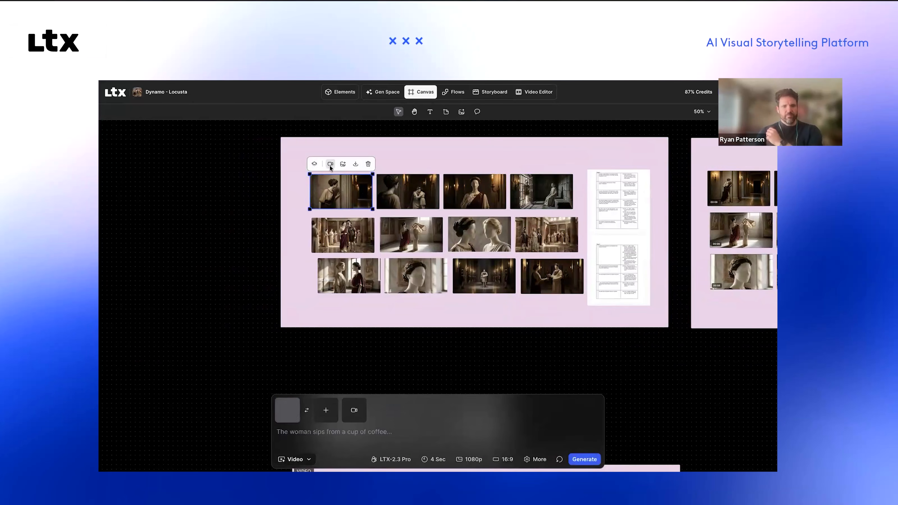
Step: Look through the available video generation models, from the LTX models to Seedance, Veo and Kling, keeping LTX-2.3 Pro
click(391, 459)
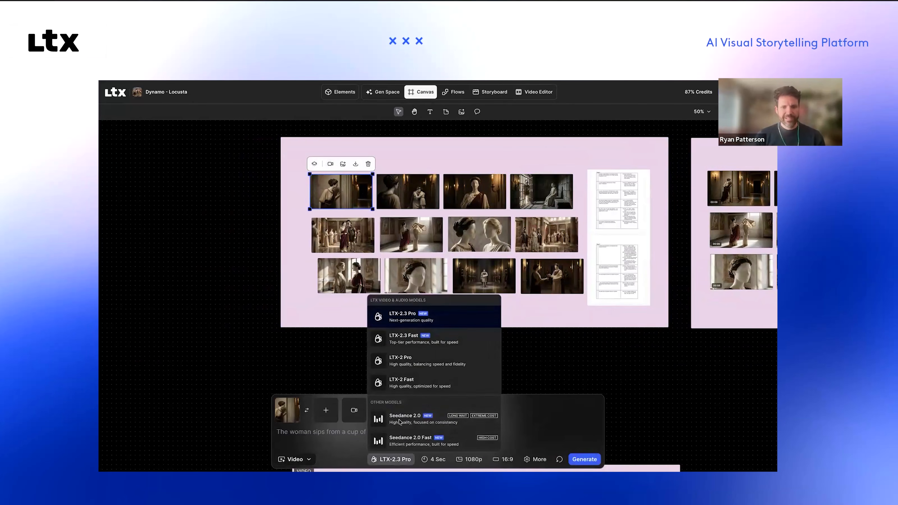
scroll(399, 422, down, 5)
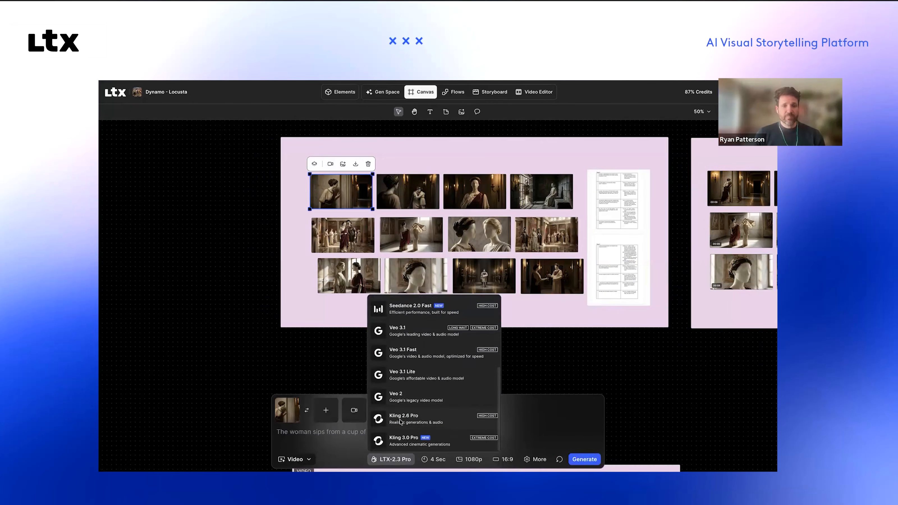
scroll(410, 340, up, 1)
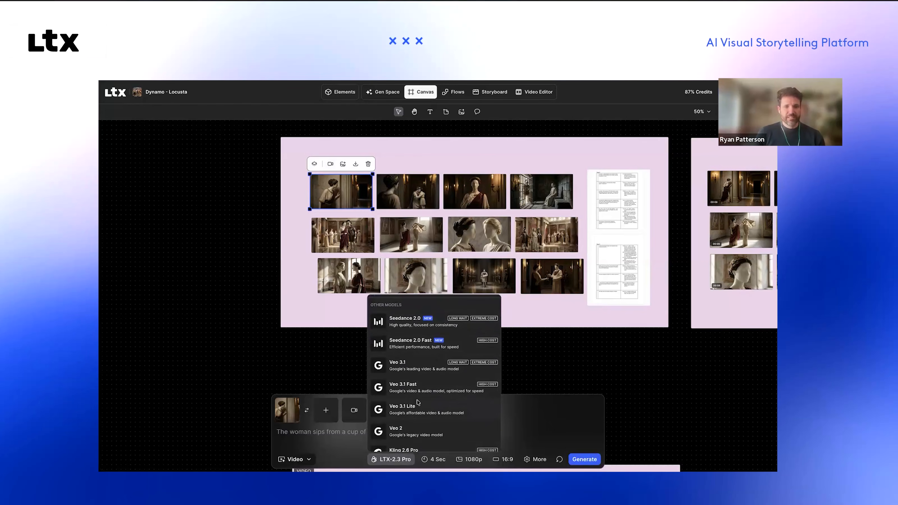
scroll(418, 404, down, 1)
scroll(409, 403, up, 2)
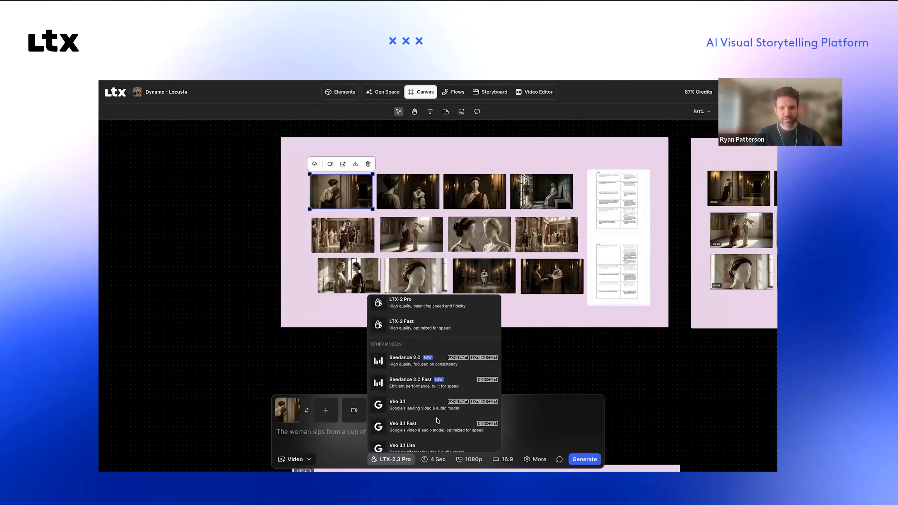
scroll(438, 422, down, 3)
scroll(437, 424, up, 1)
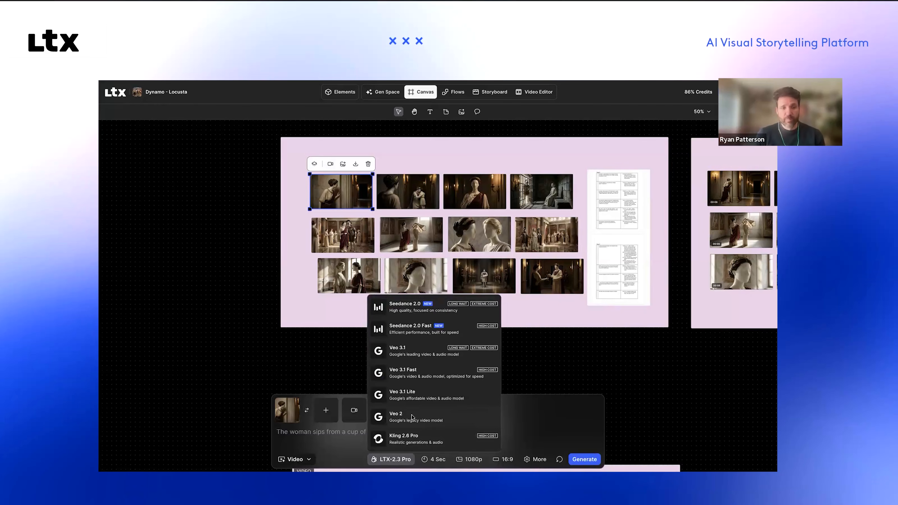
scroll(412, 418, down, 1)
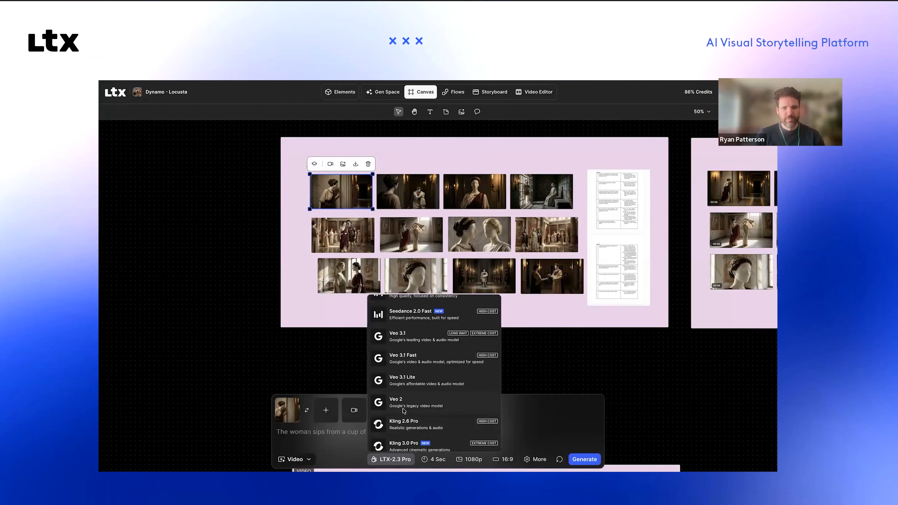
scroll(420, 417, up, 2)
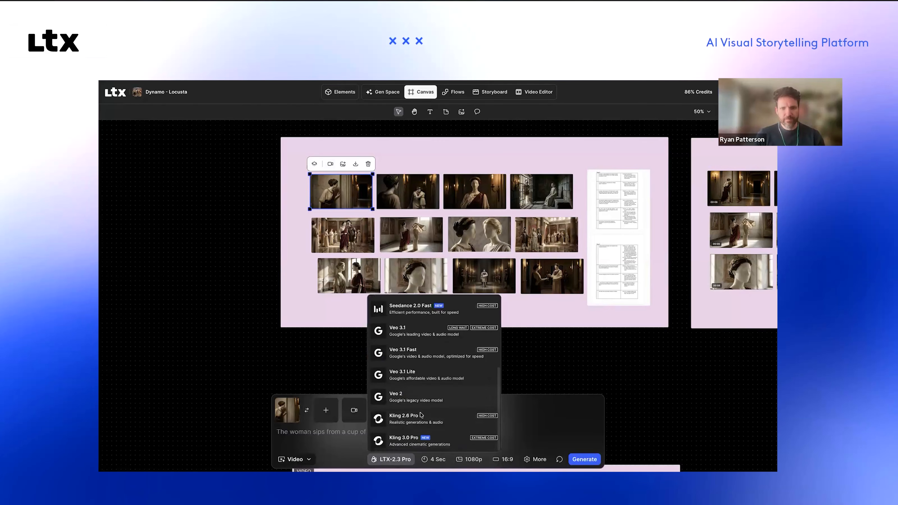
scroll(421, 417, up, 5)
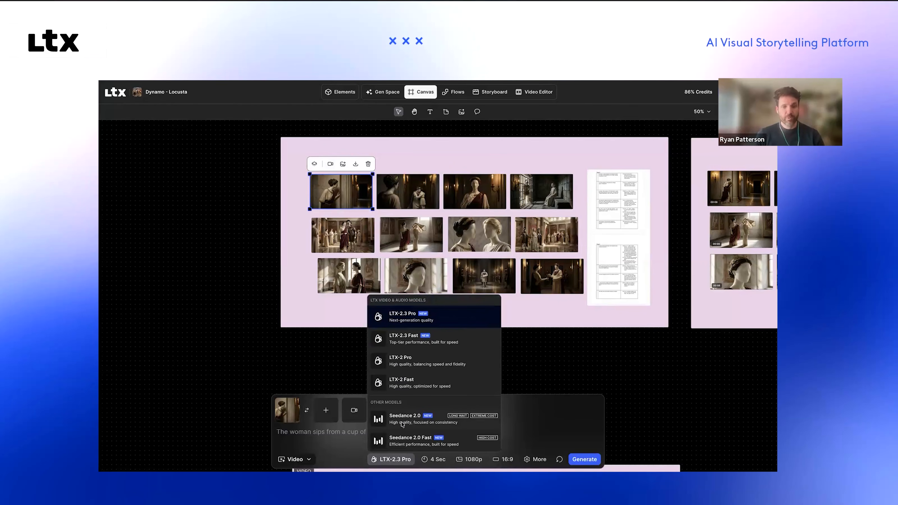
scroll(402, 425, down, 1)
scroll(402, 425, down, 3)
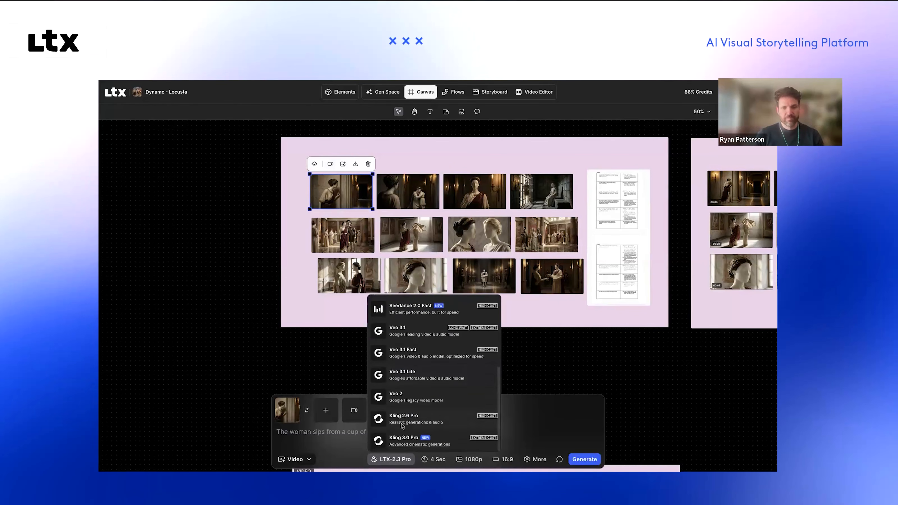
scroll(402, 425, up, 4)
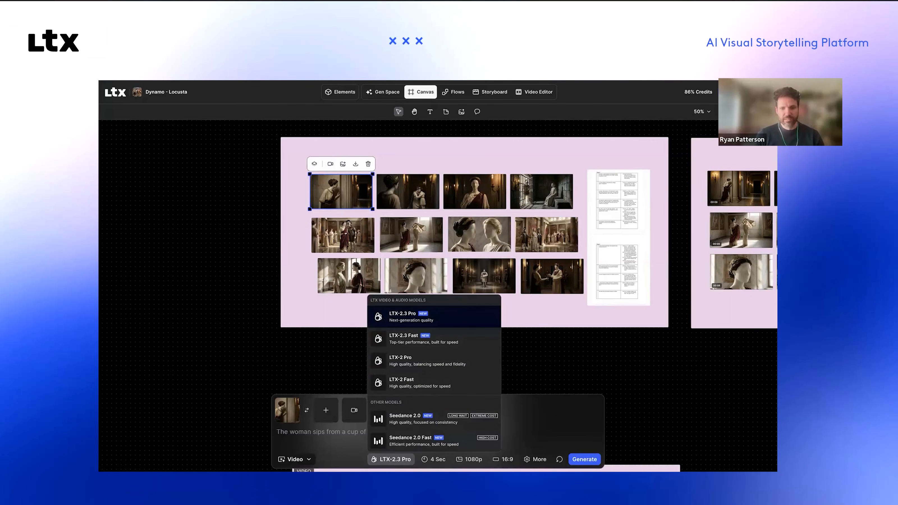
click(539, 424)
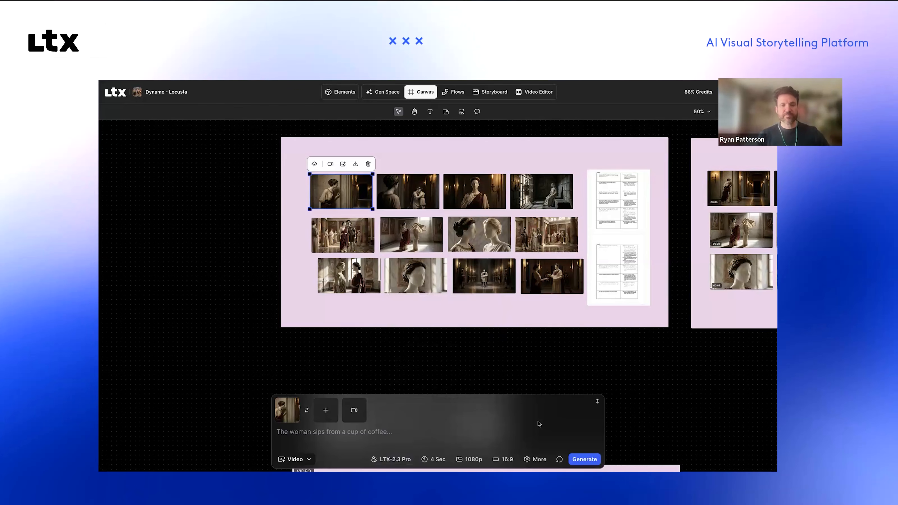
Step: Look over the canvas boards from Act 6 back up to the Opening, including the Act 2 and Opening video clips
scroll(444, 365, up, 1)
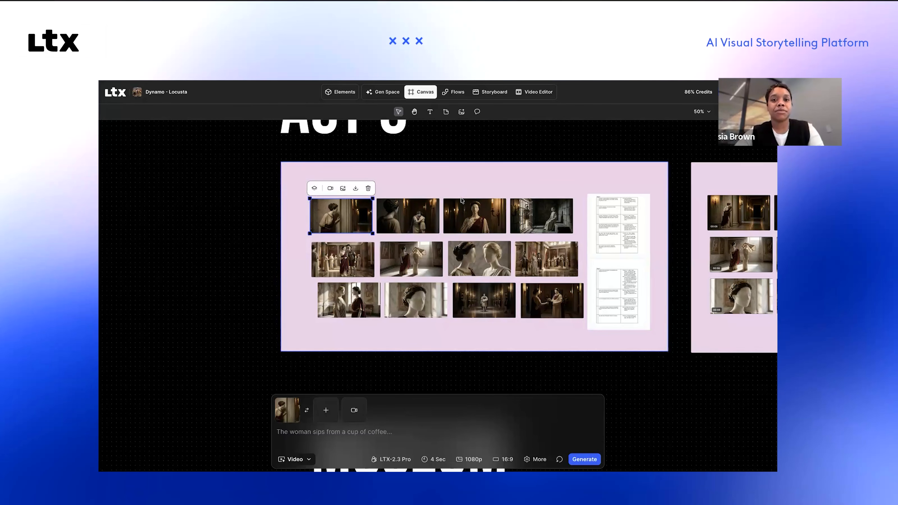
scroll(461, 200, up, 15)
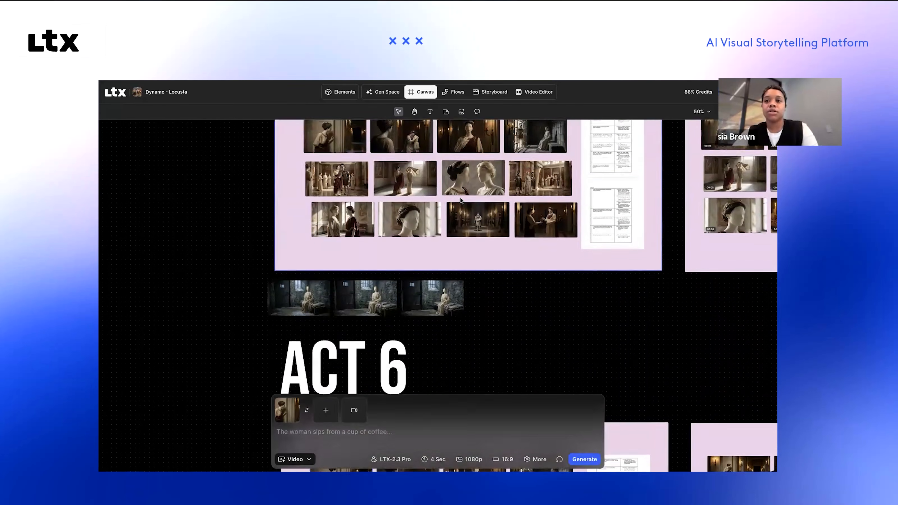
scroll(460, 199, up, 10)
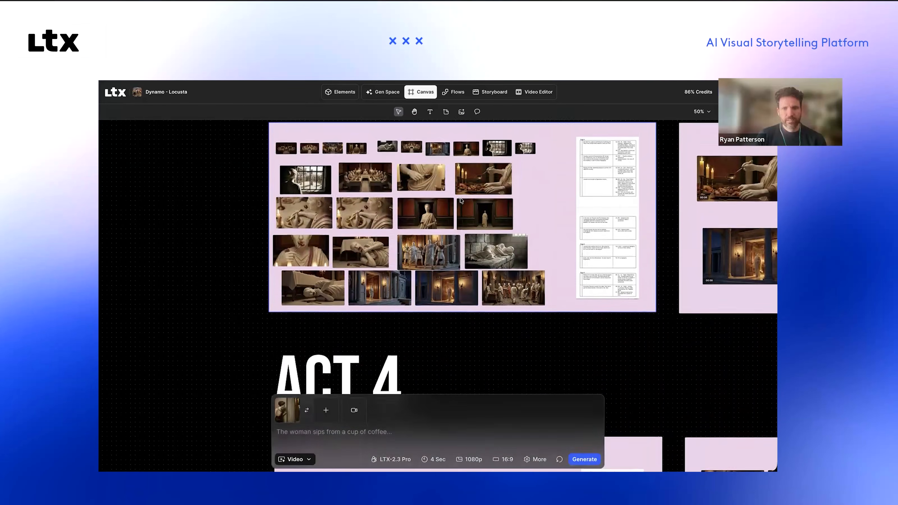
scroll(460, 199, up, 1)
scroll(460, 200, right, 10)
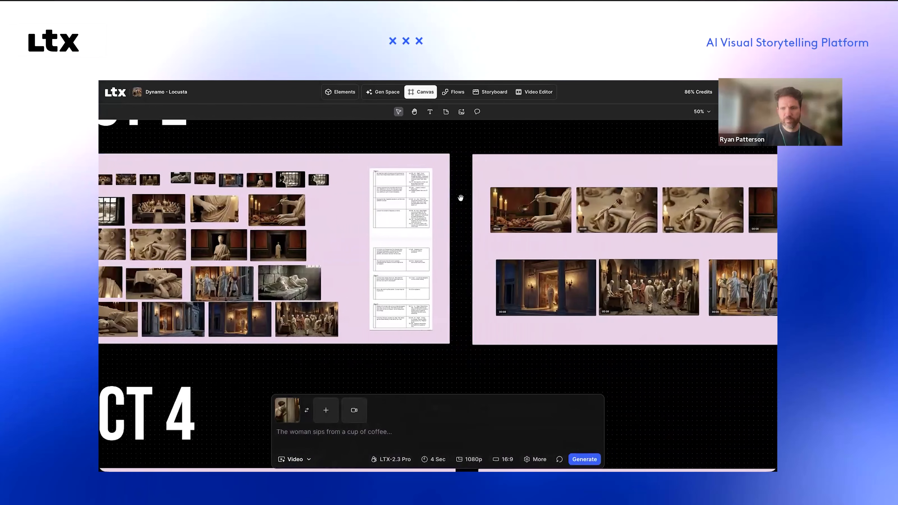
scroll(461, 198, right, 2)
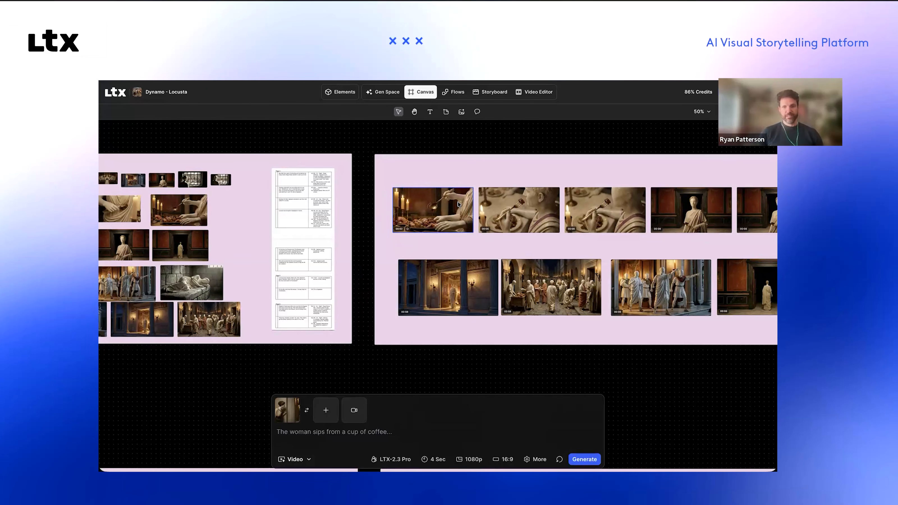
scroll(493, 226, up, 8)
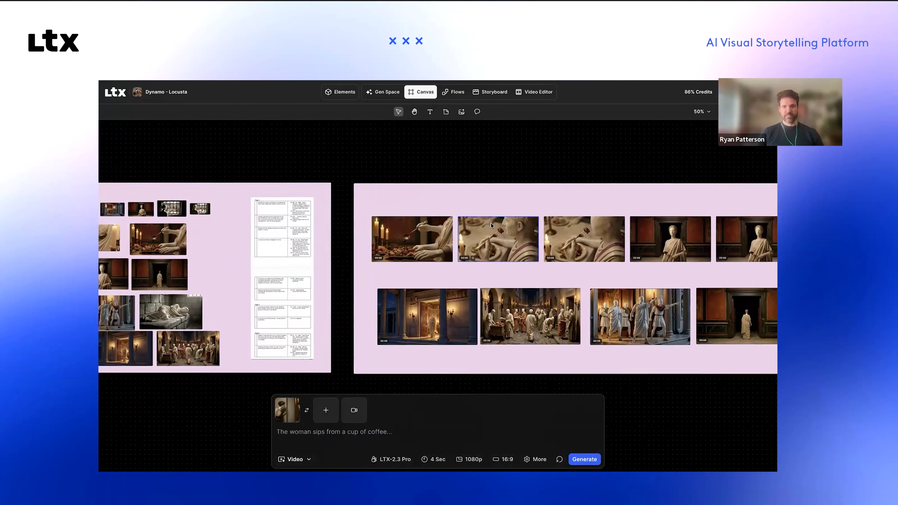
scroll(491, 227, up, 3)
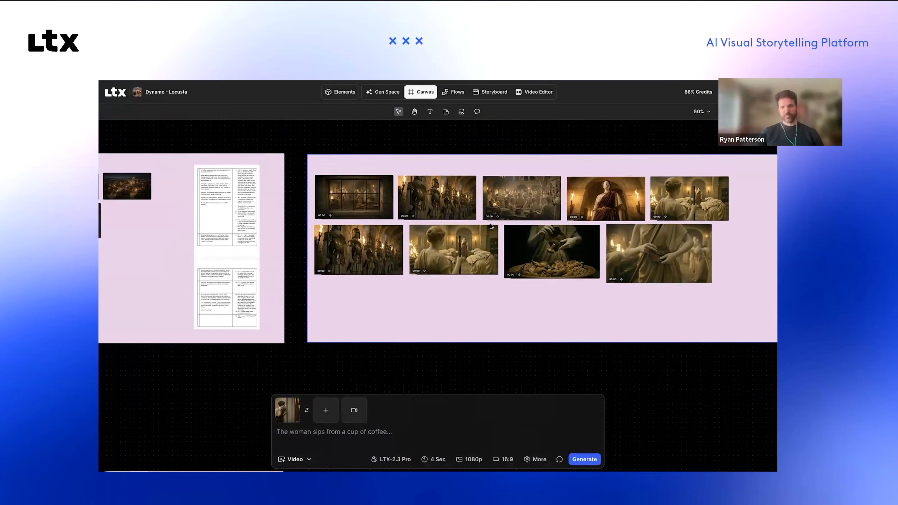
scroll(491, 225, left, 5)
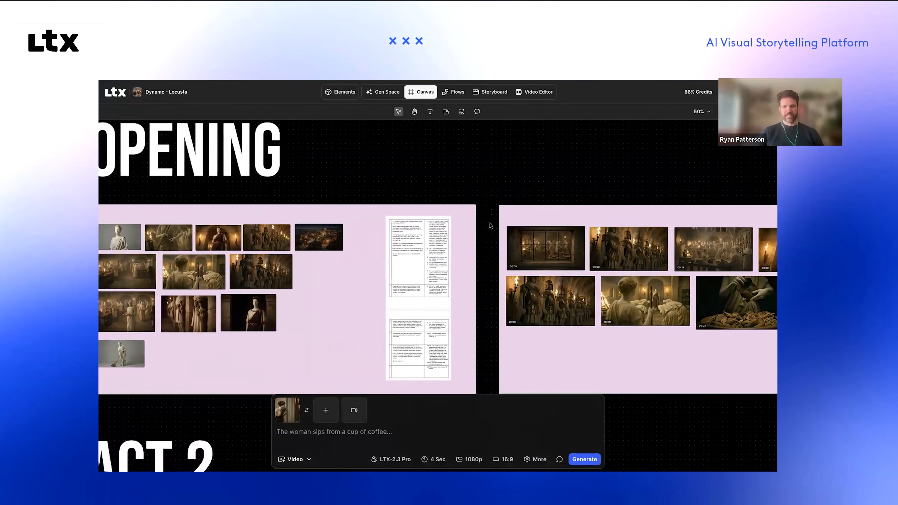
scroll(490, 225, left, 1)
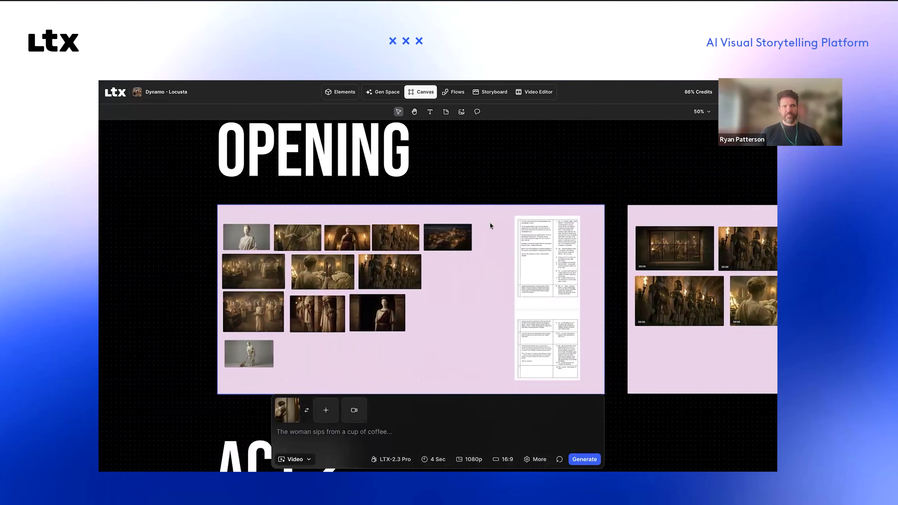